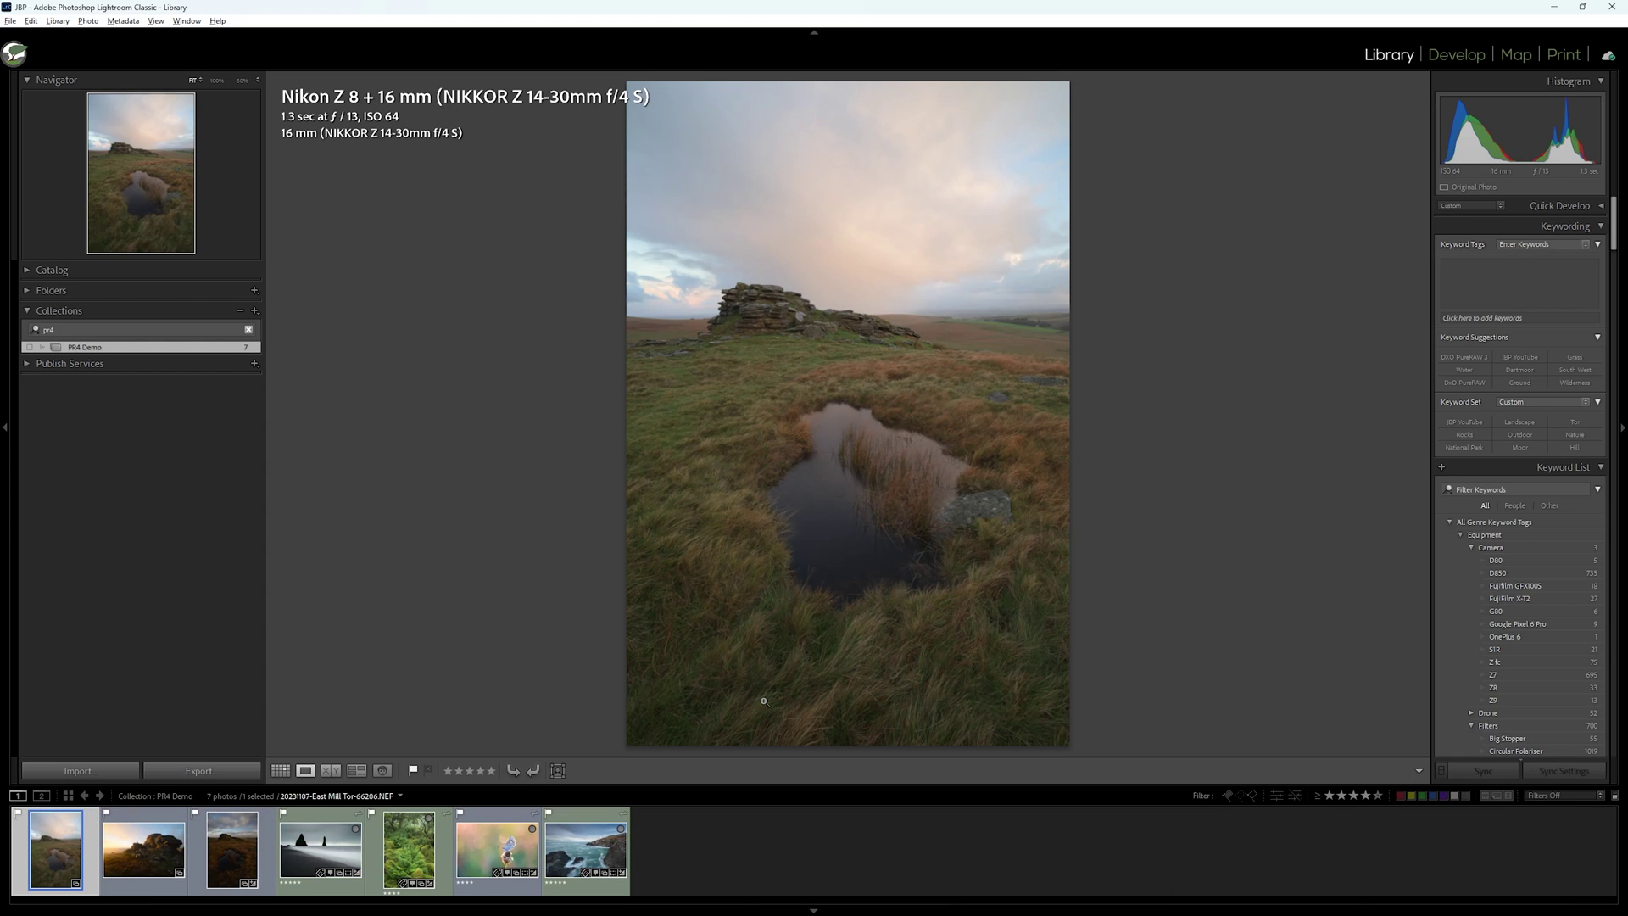
Send the selected East Mill Tor raw photo to DxO PureRAW 4 for preview and processing
left_click(12, 22)
mouse_move(61, 300)
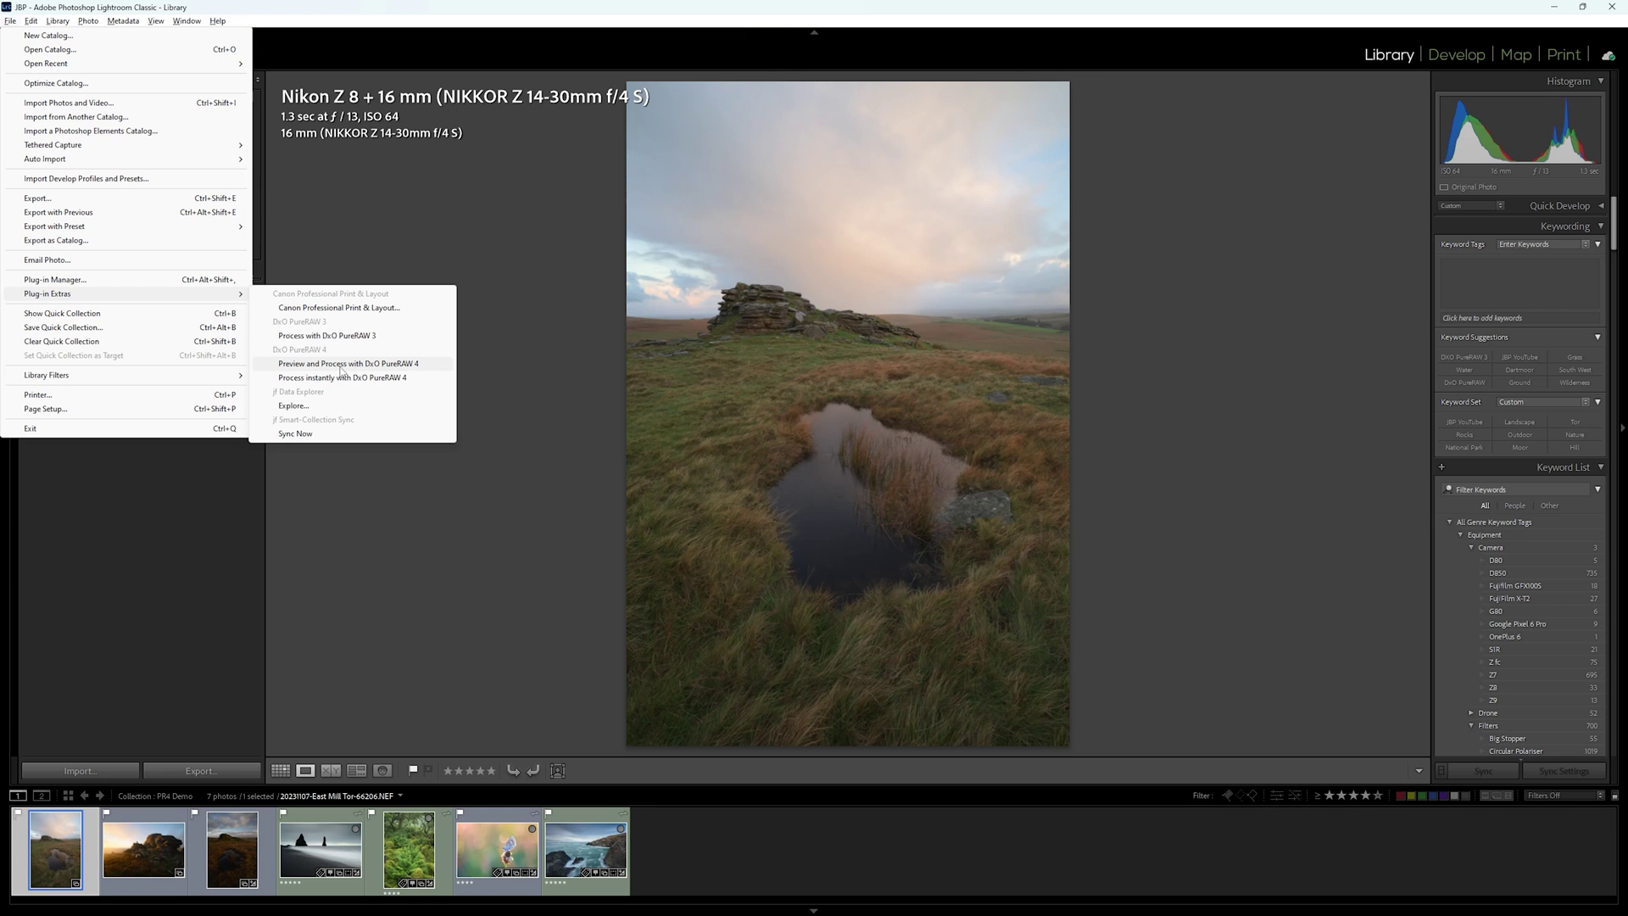
left_click(342, 371)
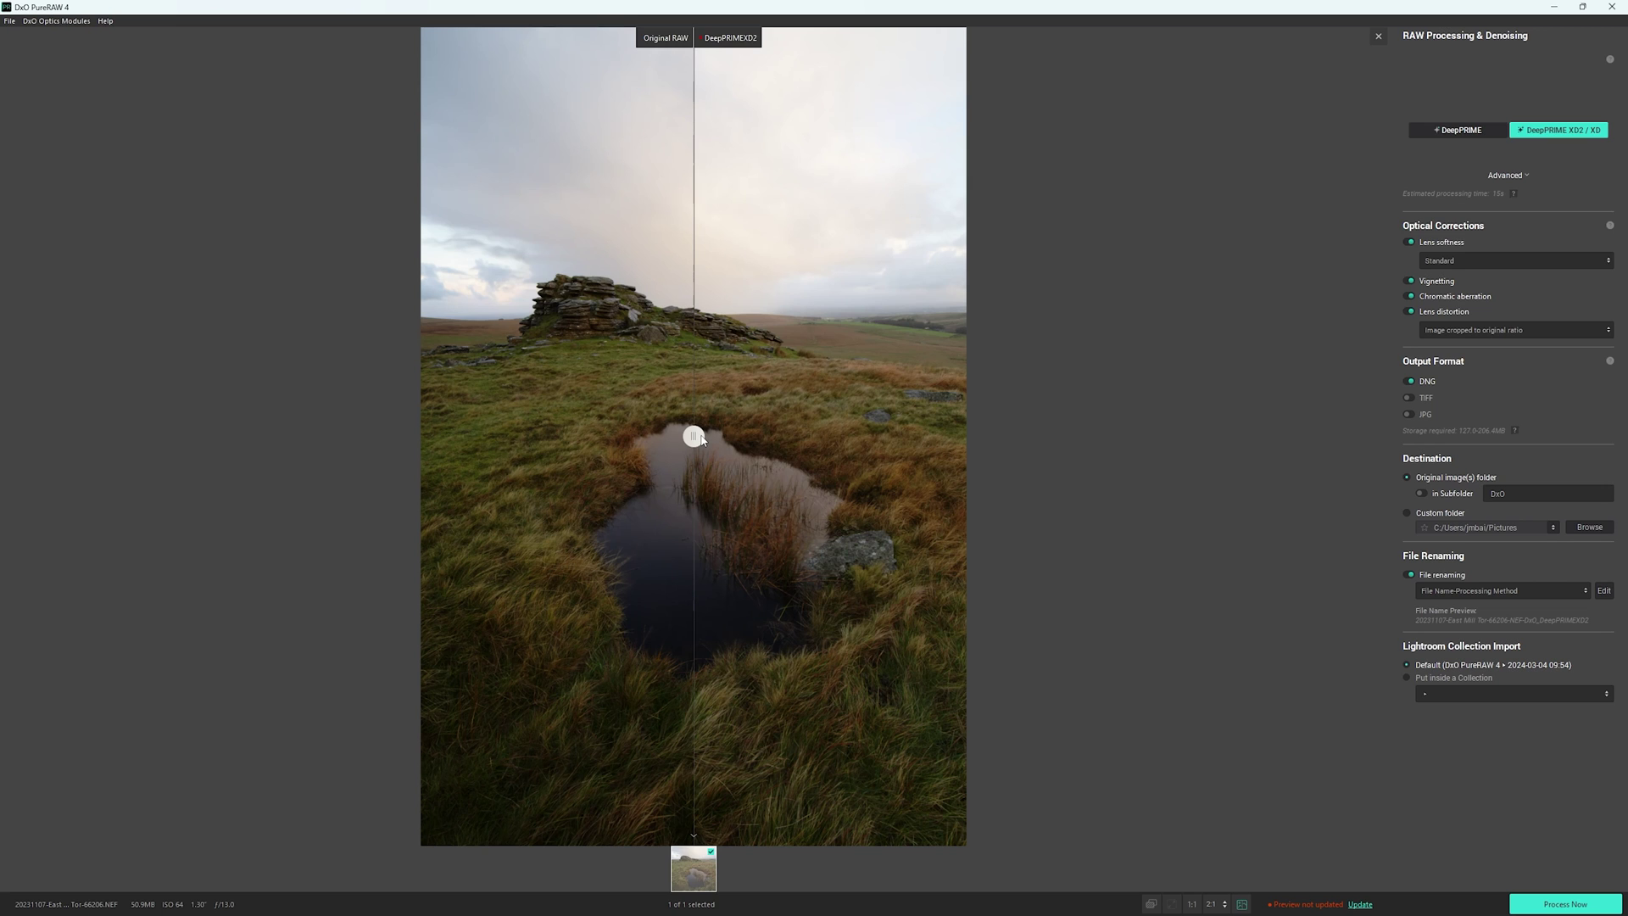
Compare the original raw with the DeepPRIME XD2 preview, examining the grass along the pool's edge up close
left_click_drag(696, 439, 632, 491)
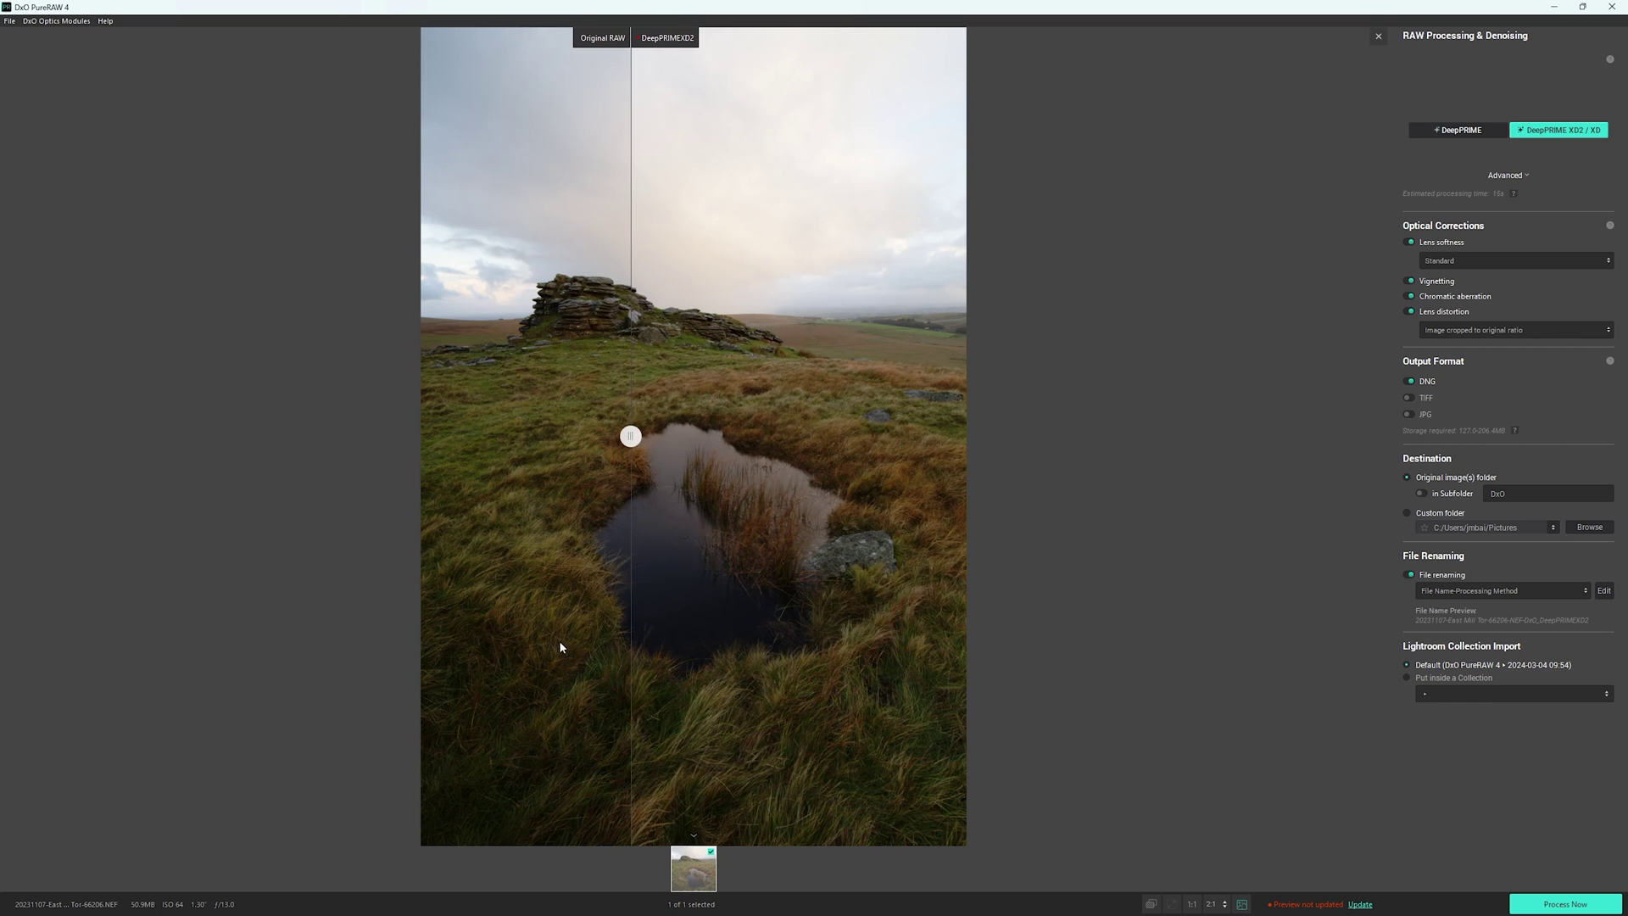
left_click(720, 718)
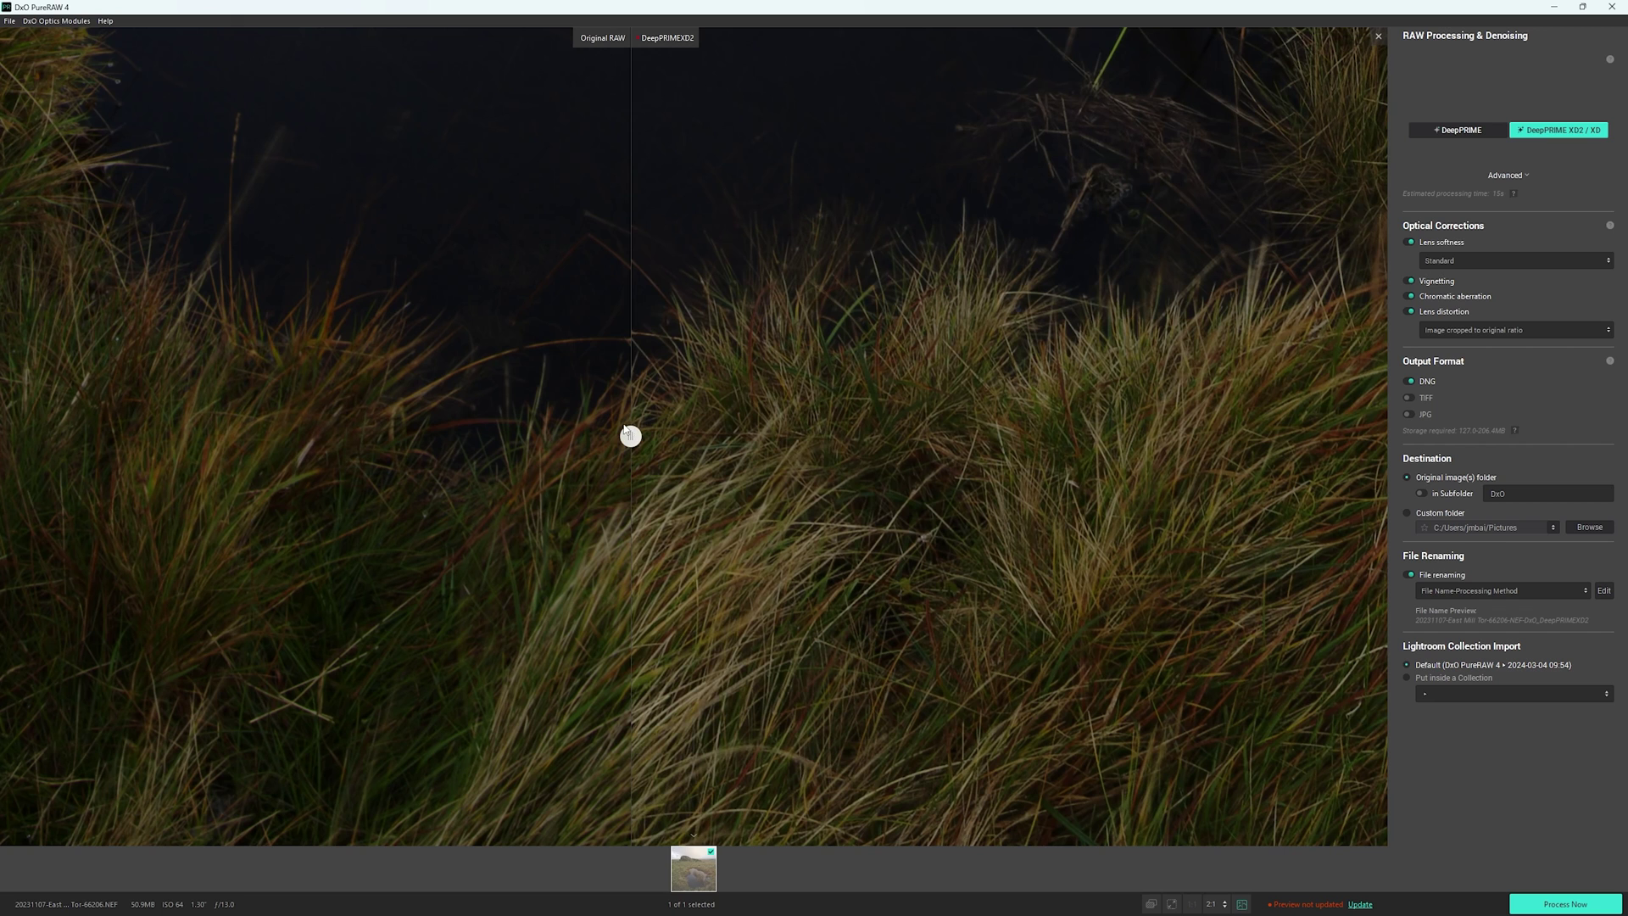
left_click_drag(628, 434, 759, 474)
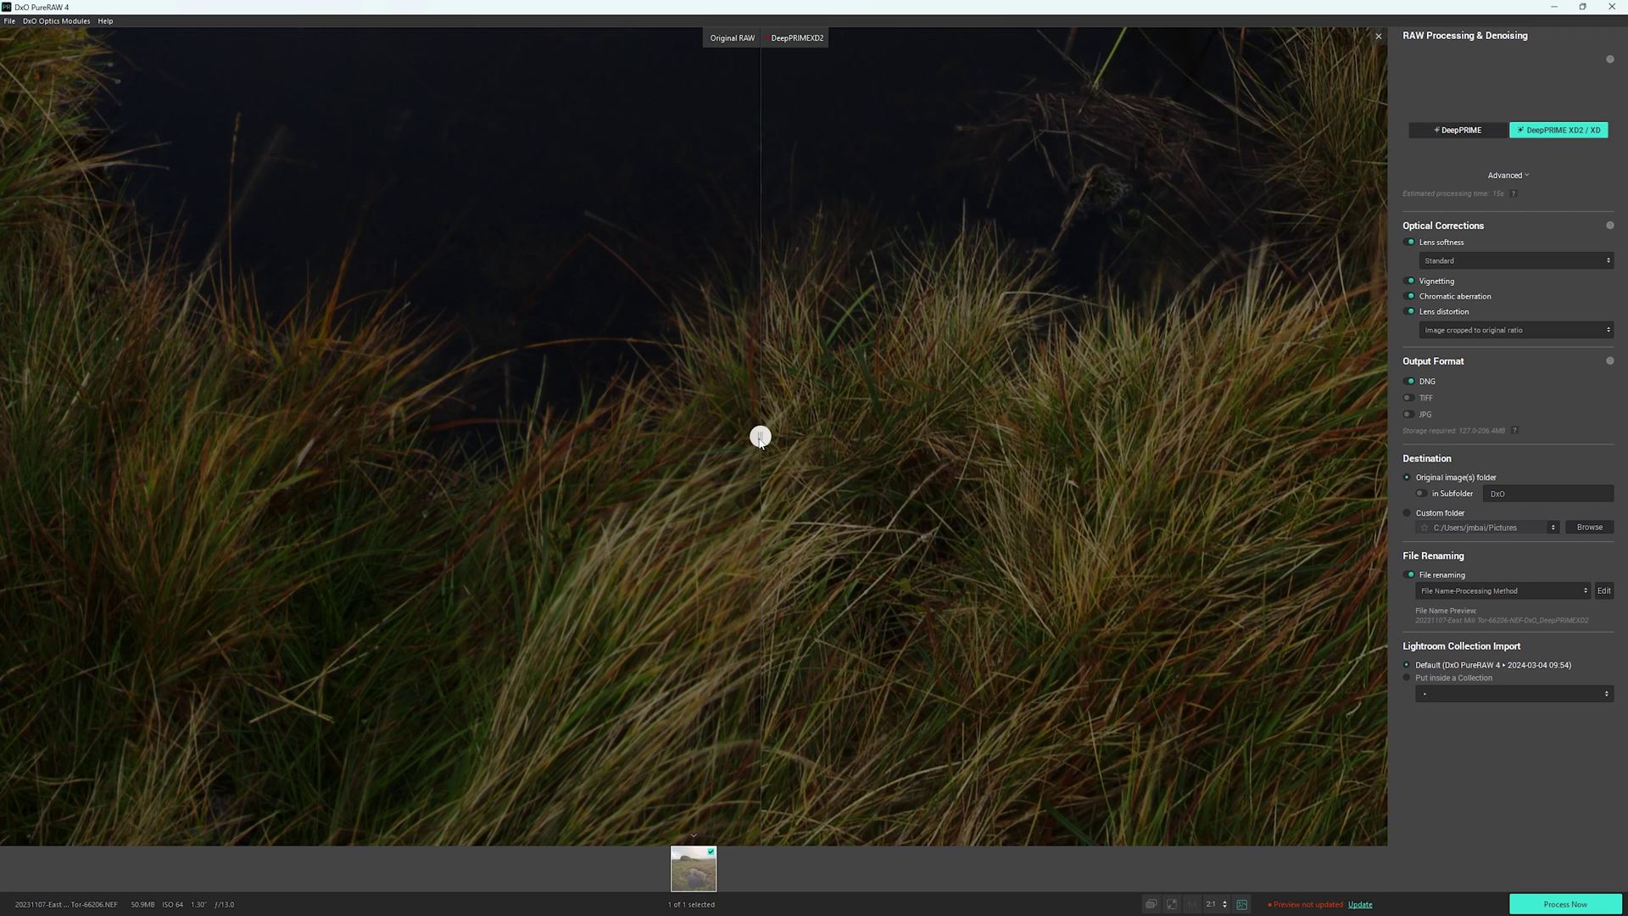
left_click_drag(759, 439, 998, 437)
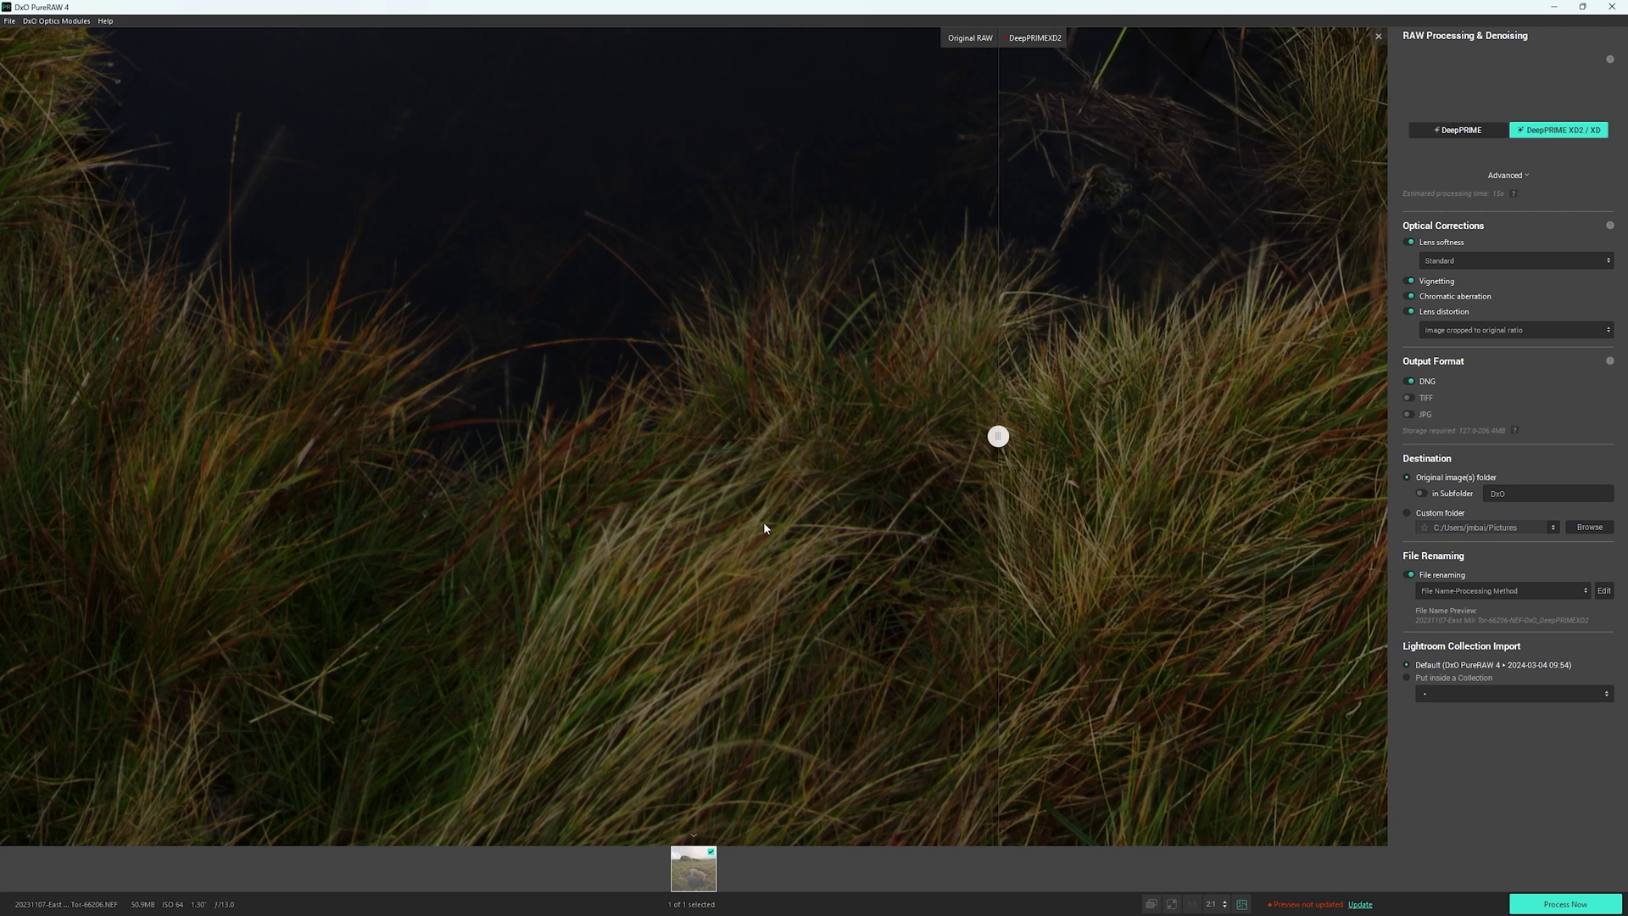
left_click_drag(998, 439, 588, 456)
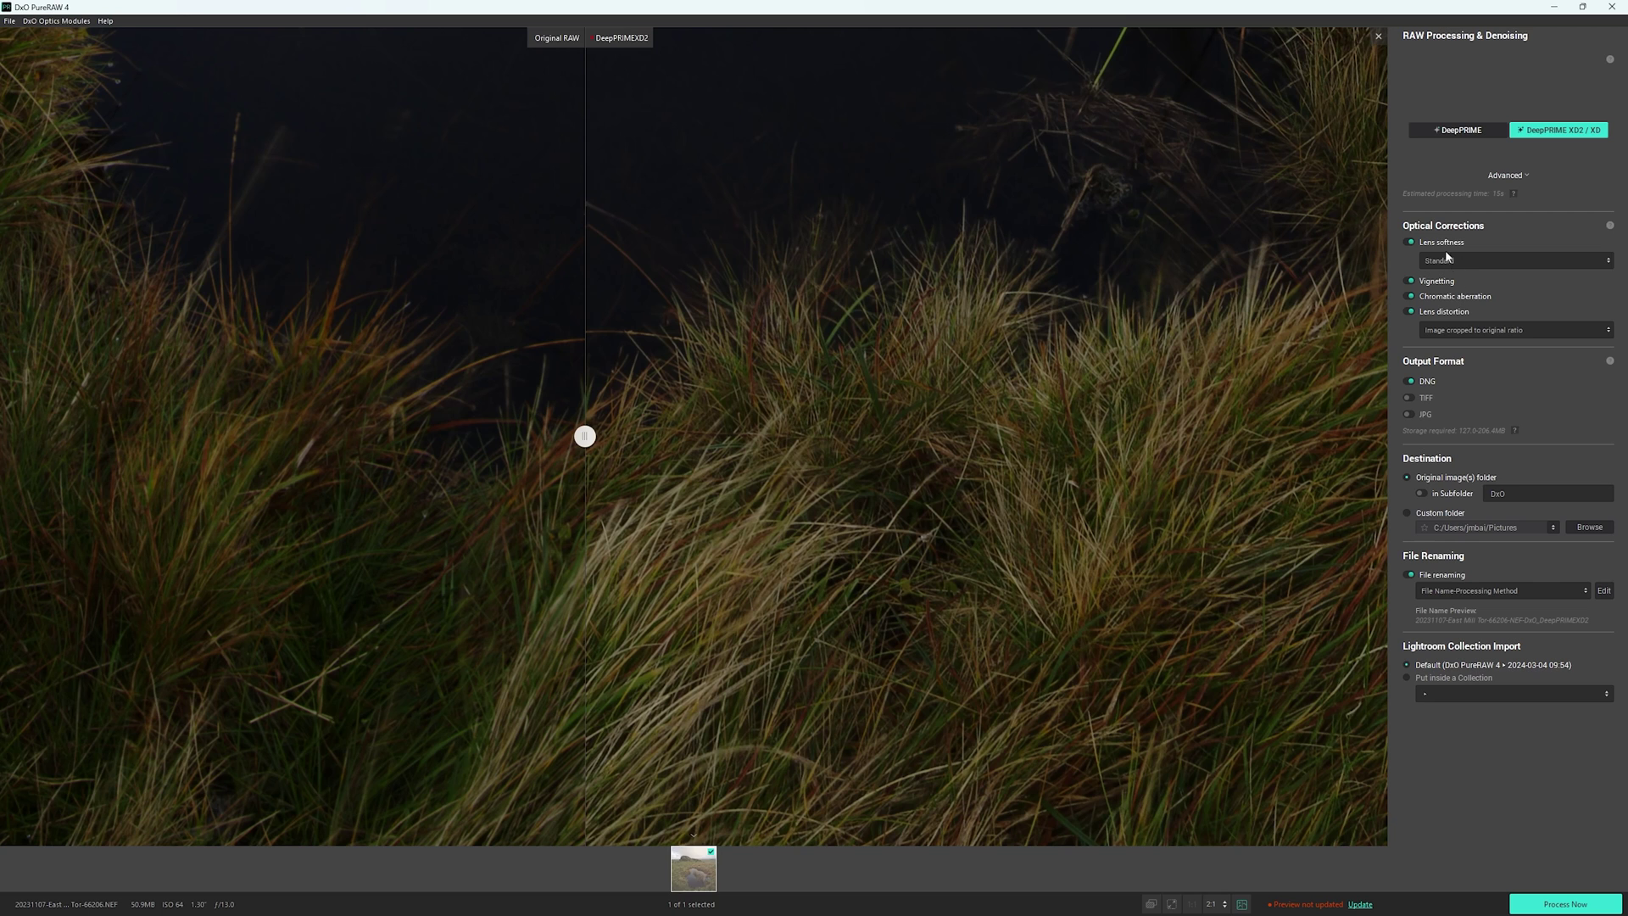
Try the Hard lens softness correction on the grass detail and set it back to Standard
left_click(1444, 265)
left_click(1450, 323)
left_click_drag(585, 436, 617, 478)
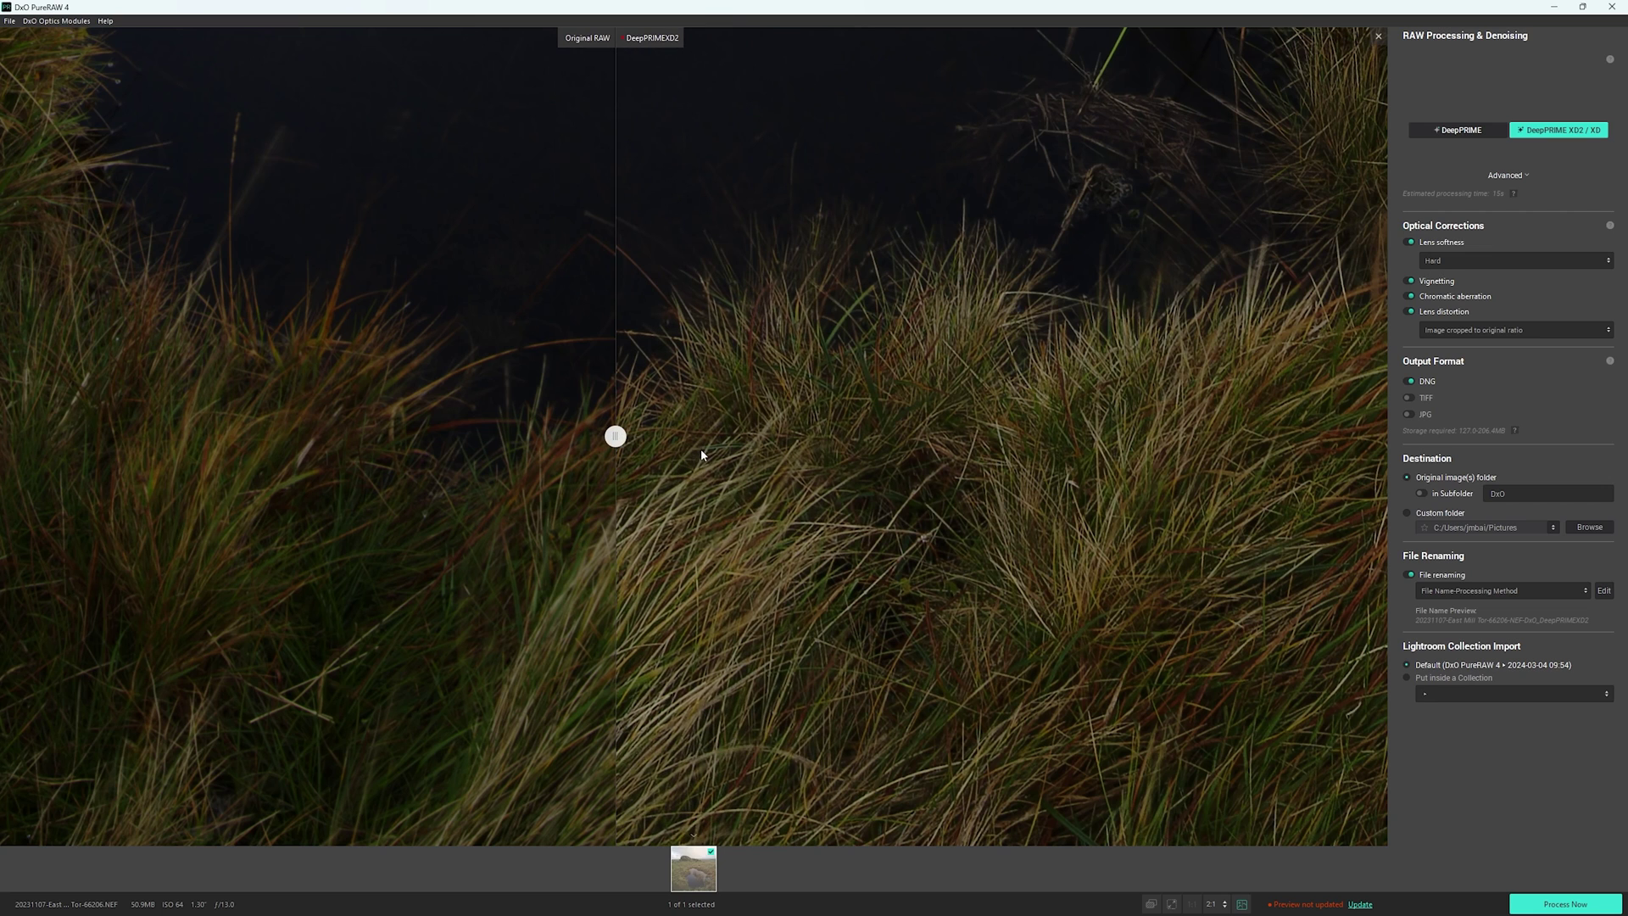
left_click(1458, 261)
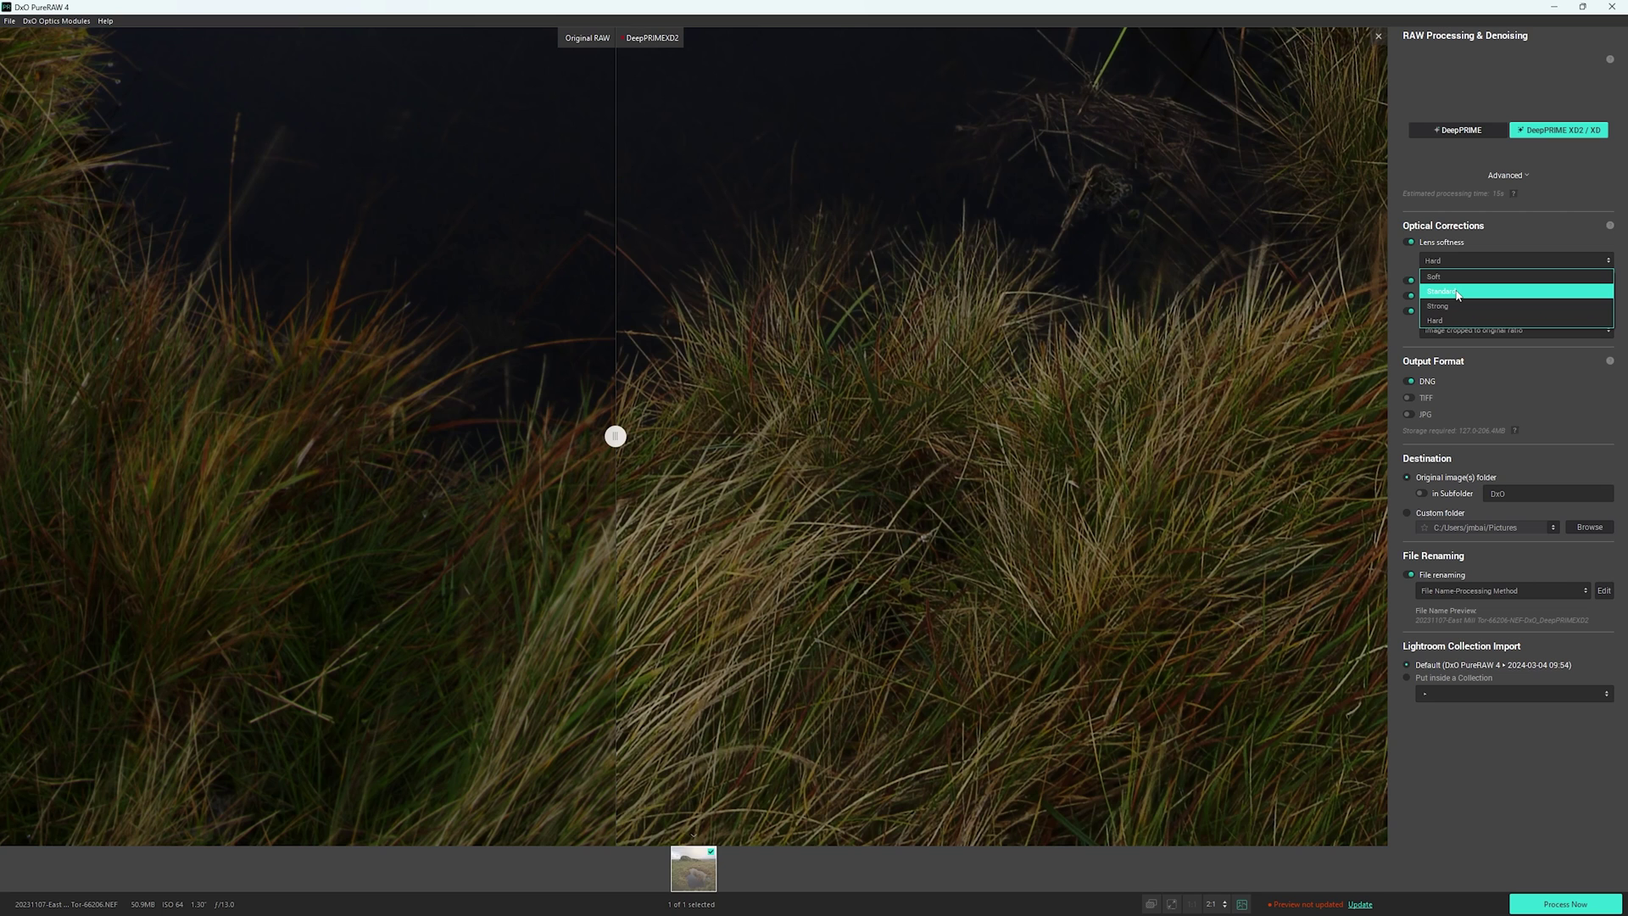
left_click(1458, 293)
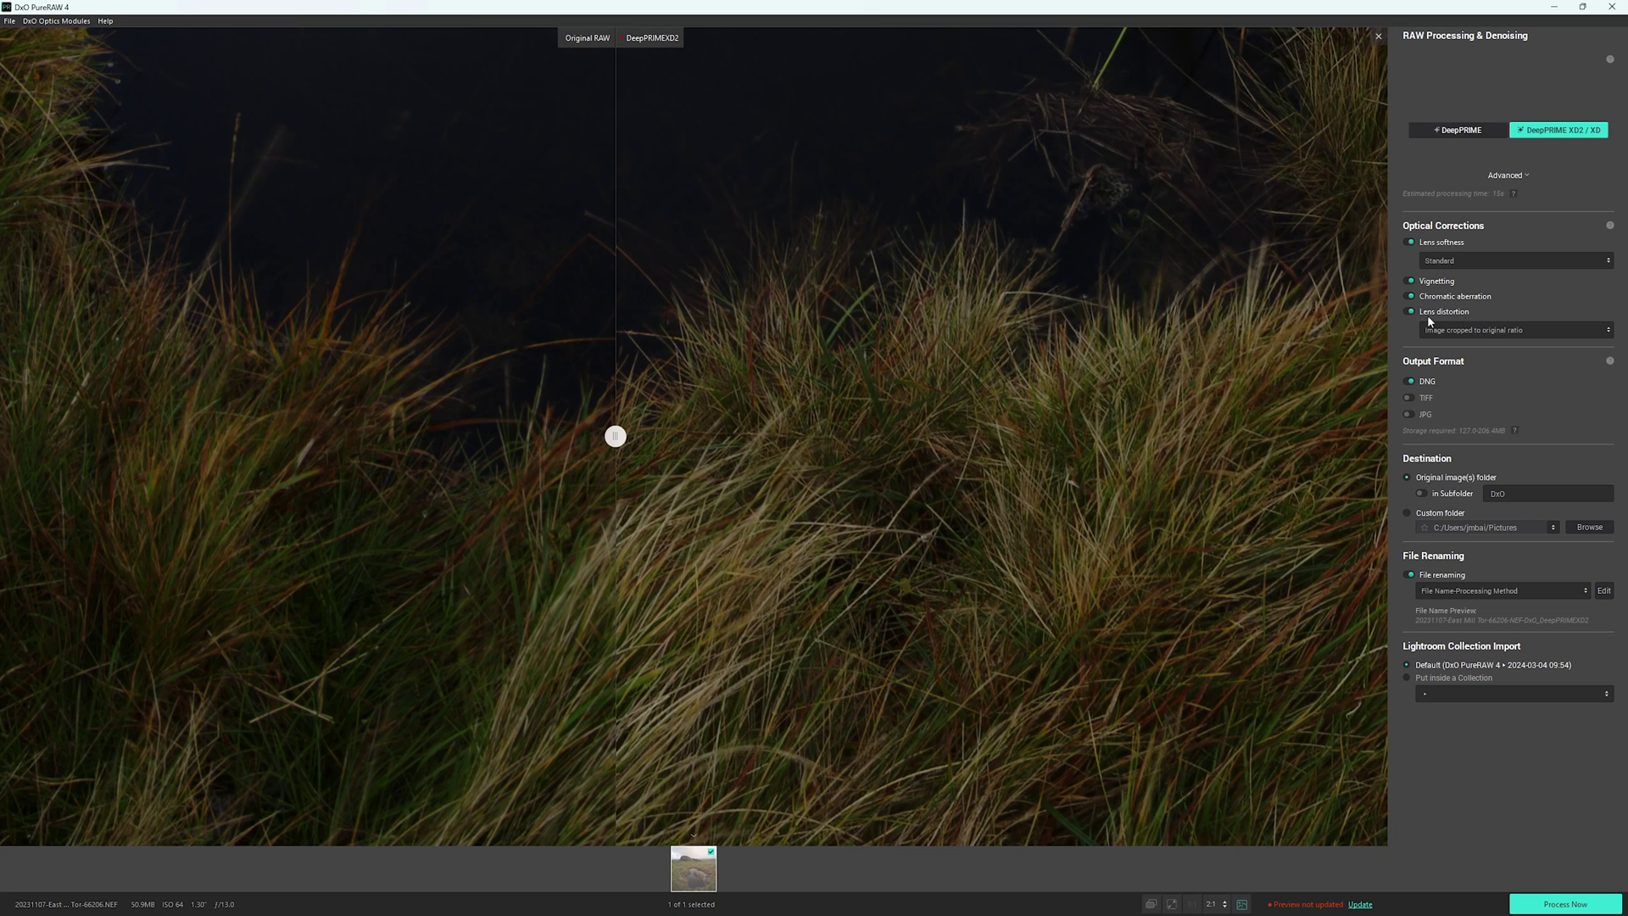
View the whole photo and turn the lens distortion correction off and on again
left_click(781, 555)
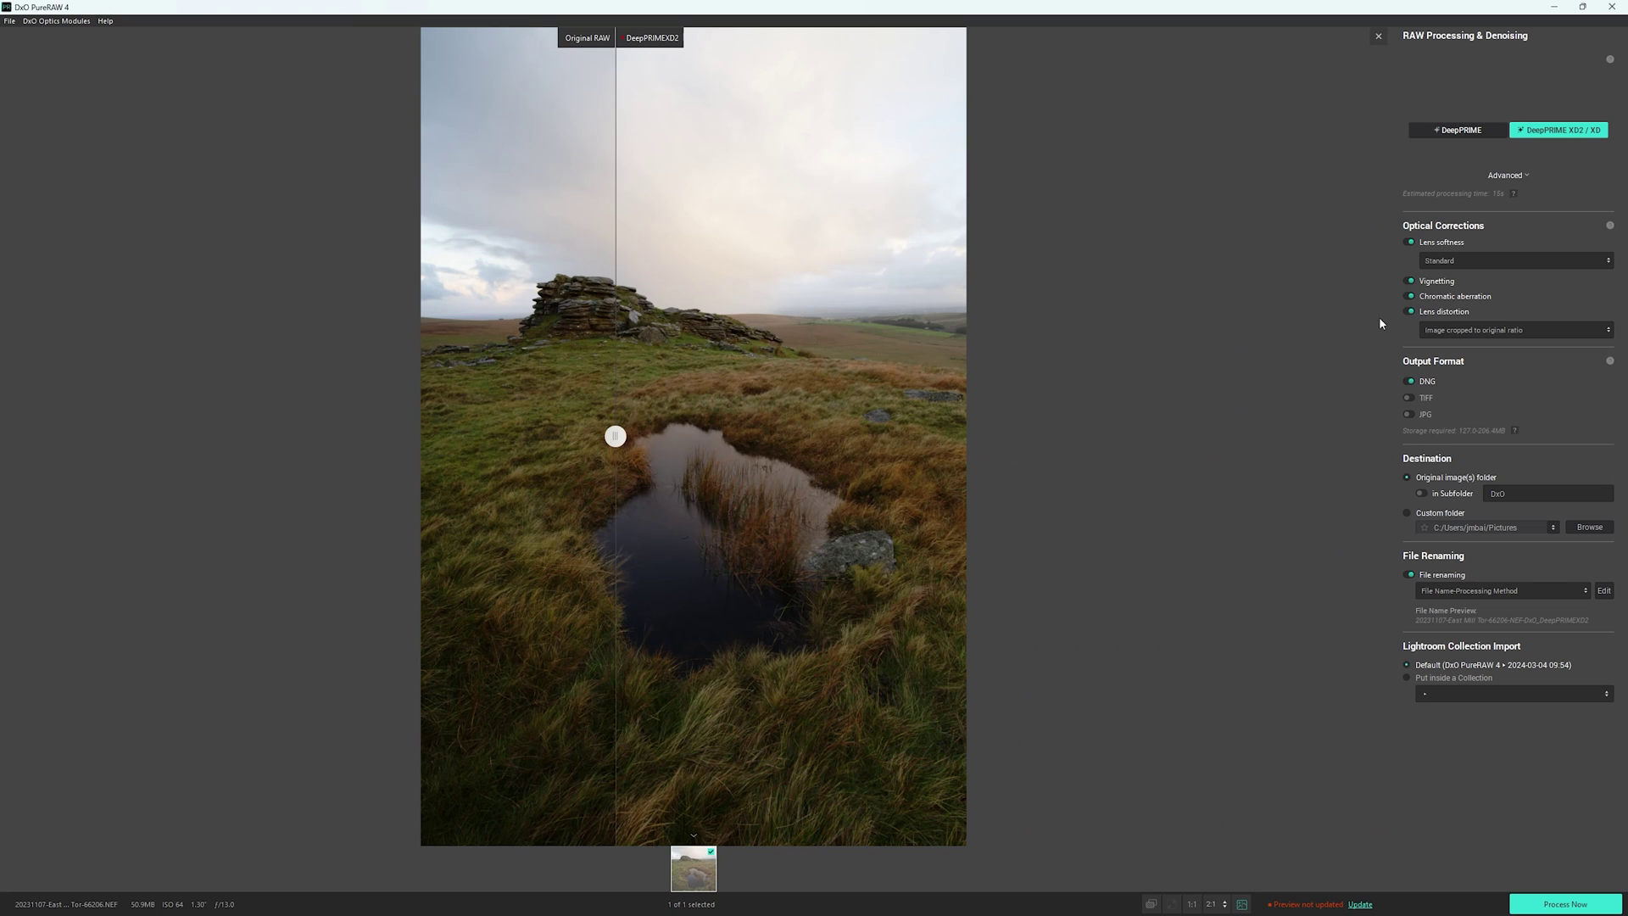
left_click(1413, 312)
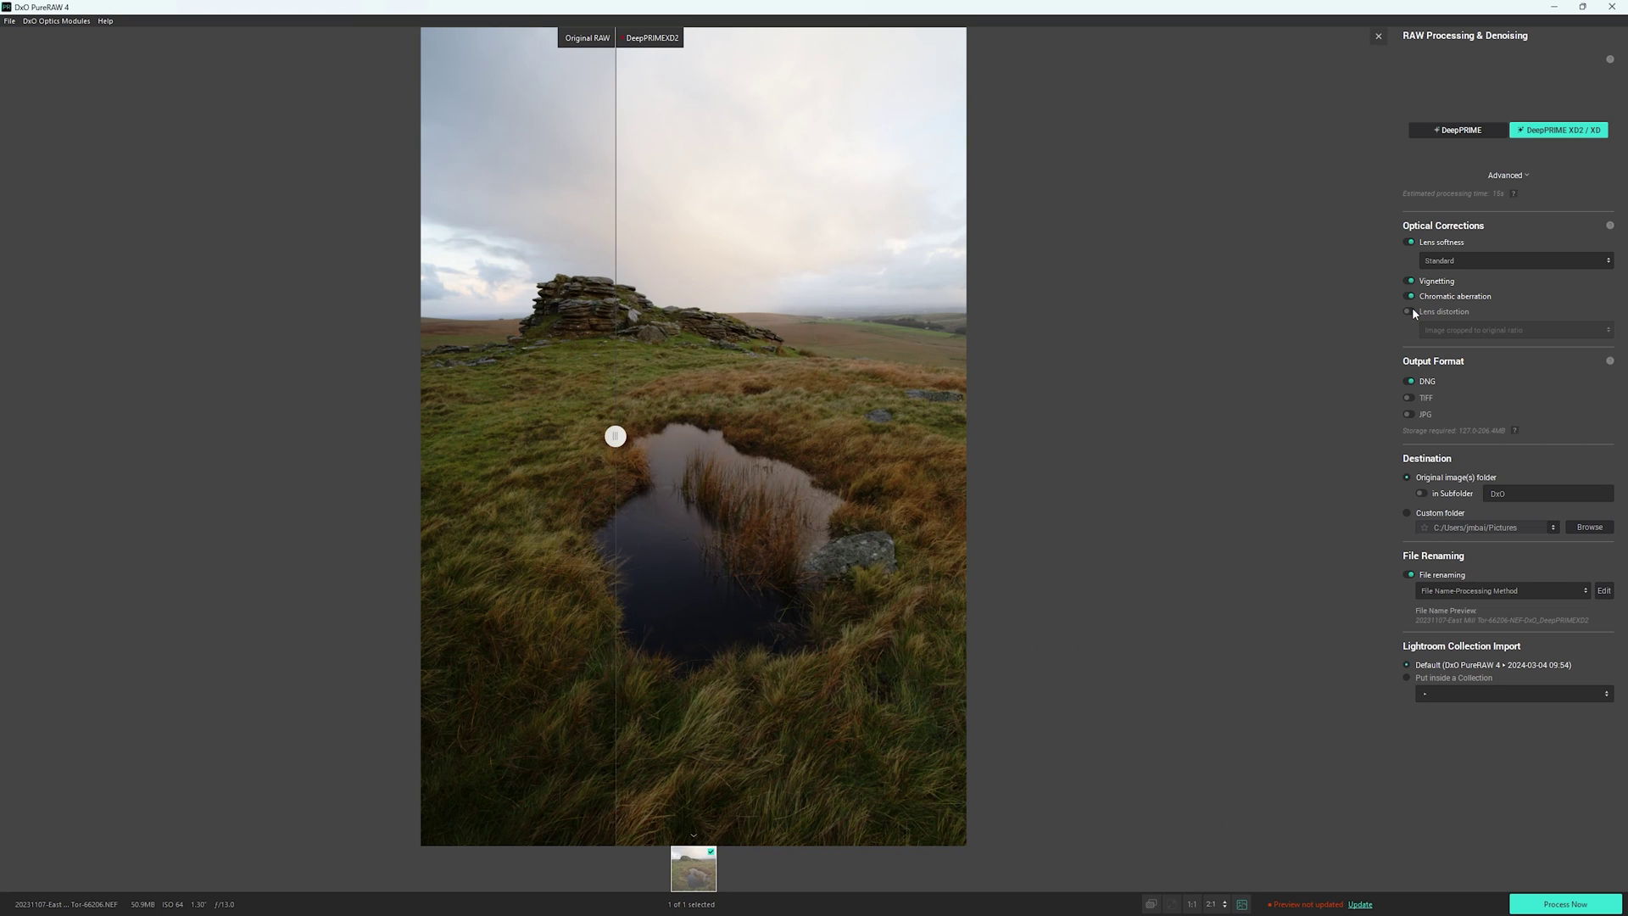
left_click(1412, 311)
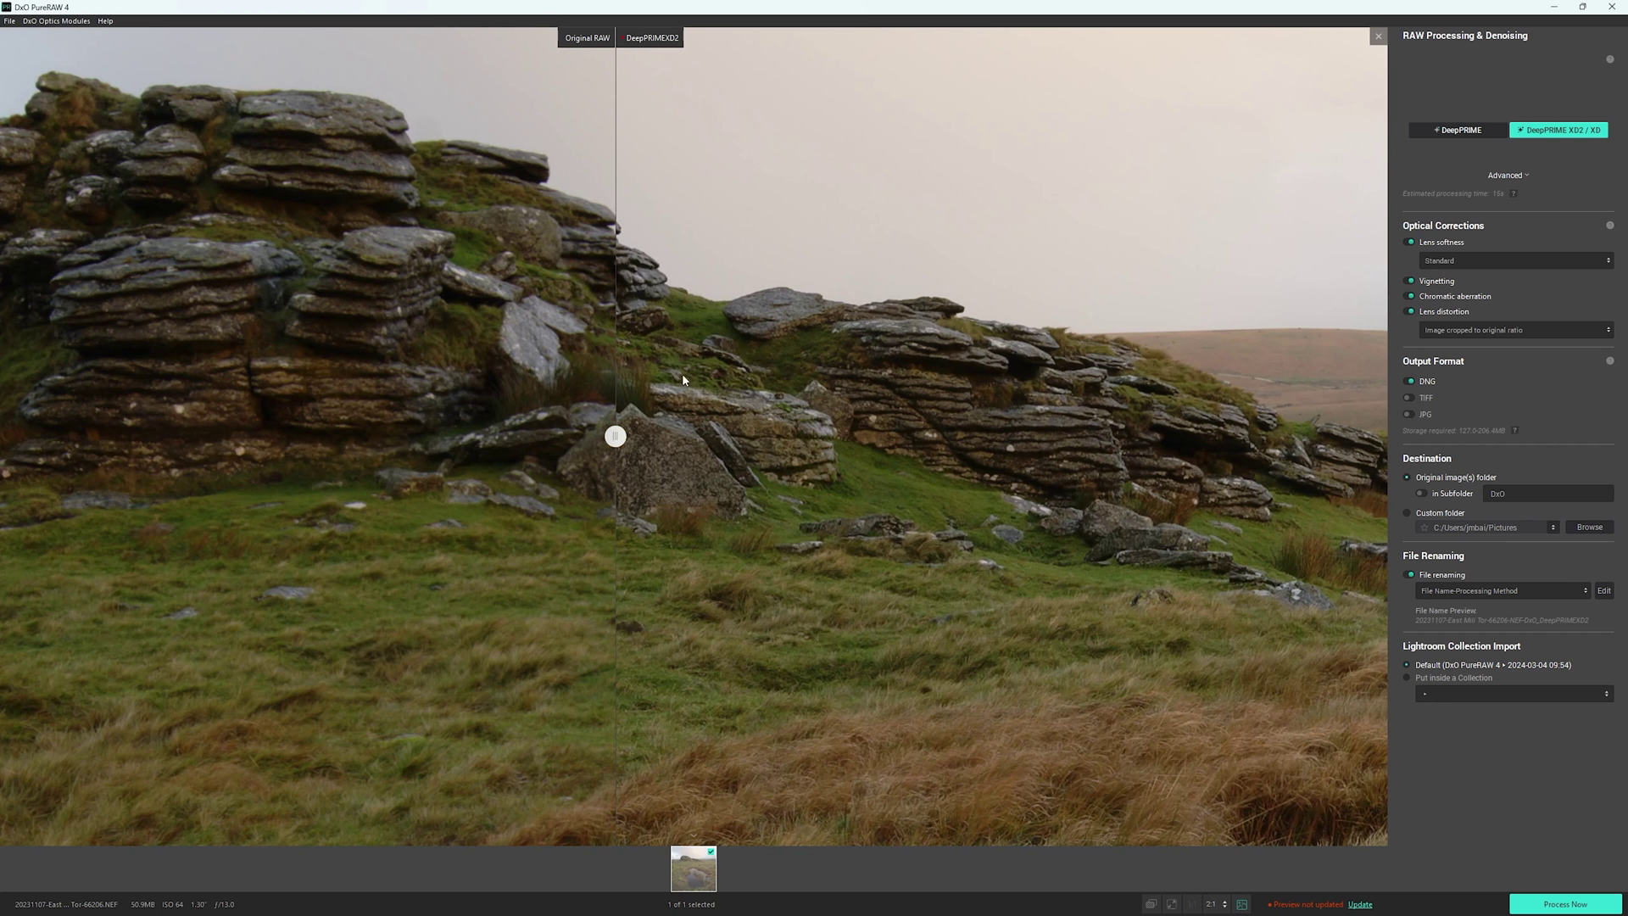
Examine the rocky outcrop up close, comparing the original raw with the DeepPRIME XD2 preview
left_click_drag(616, 435, 679, 458)
scroll(666, 394, "up", 2)
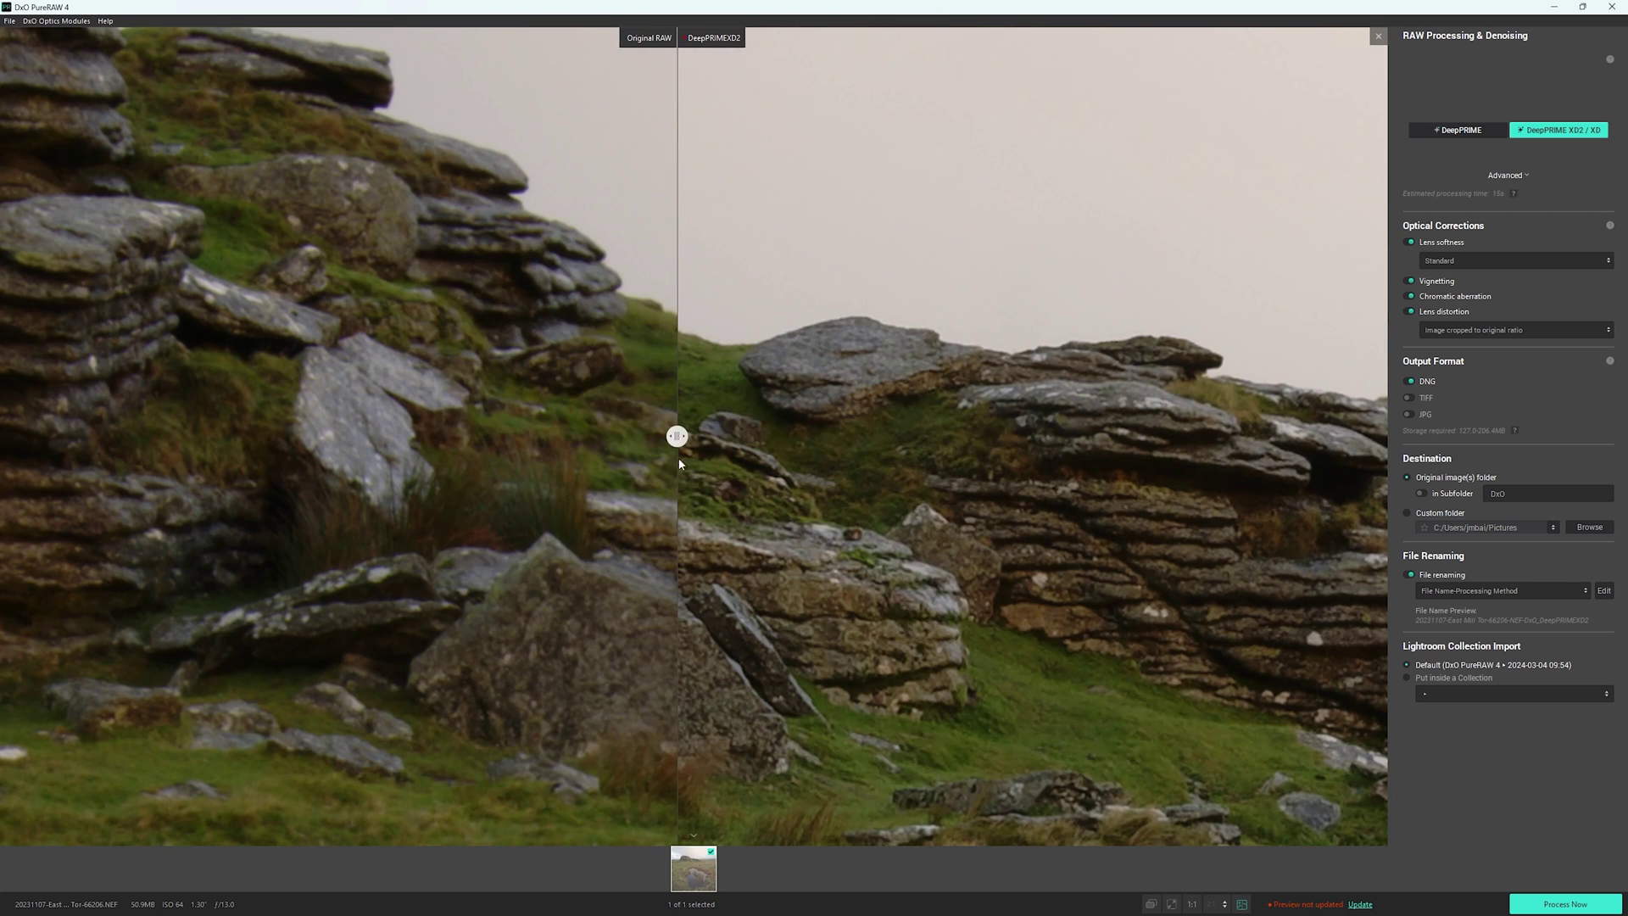
left_click(812, 448)
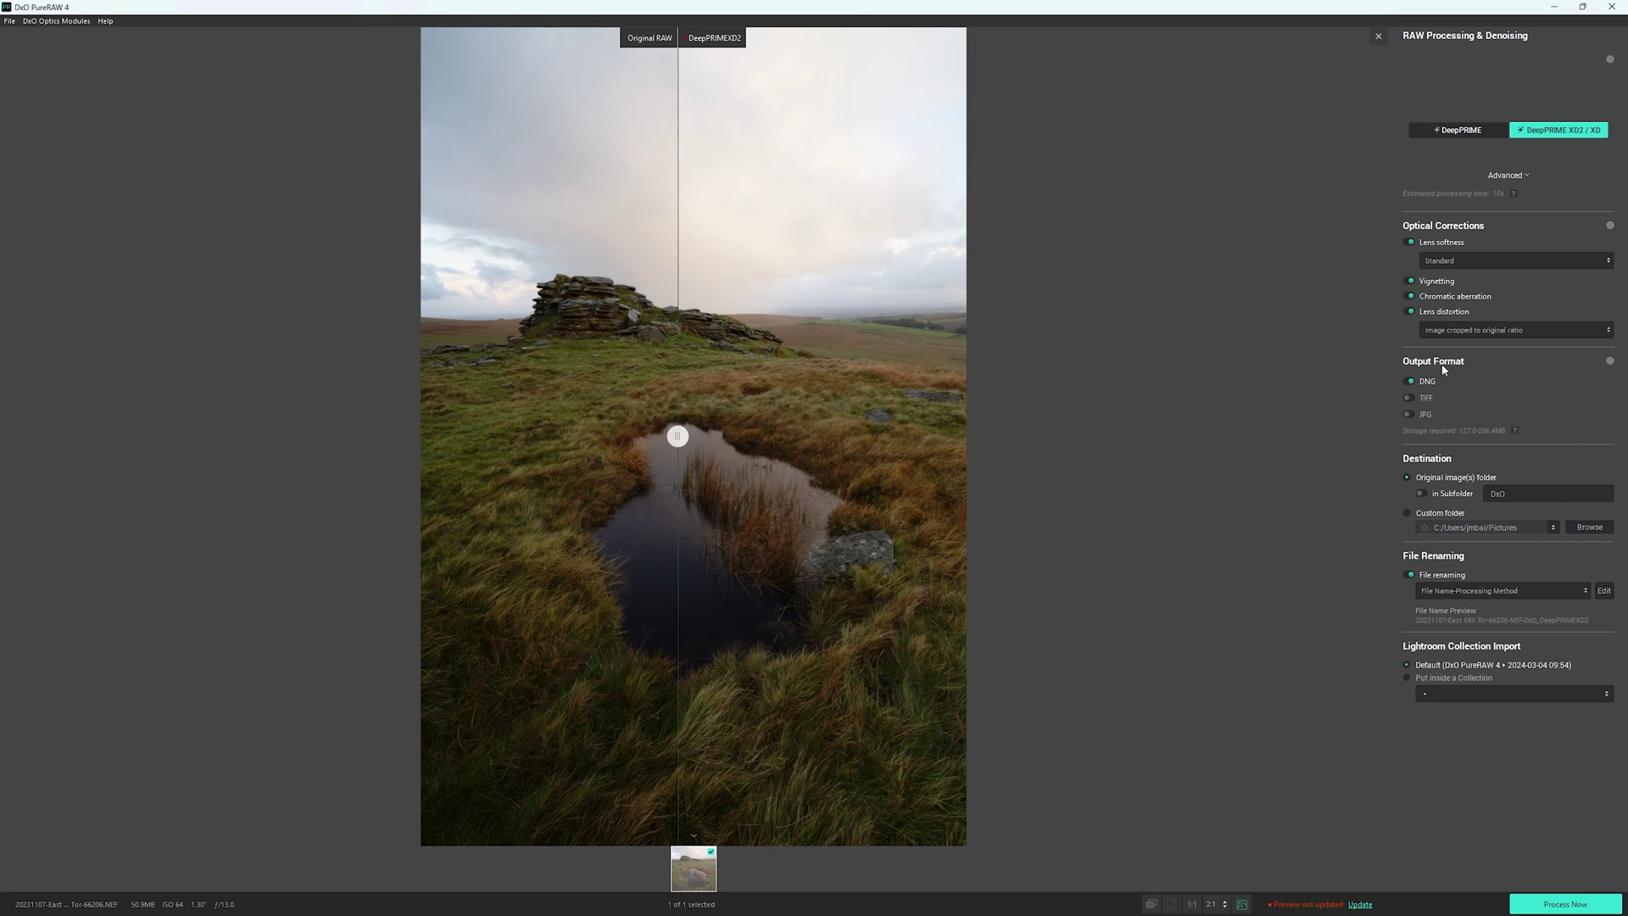
Enable TIFF as an additional output format and disable it again
left_click(1410, 398)
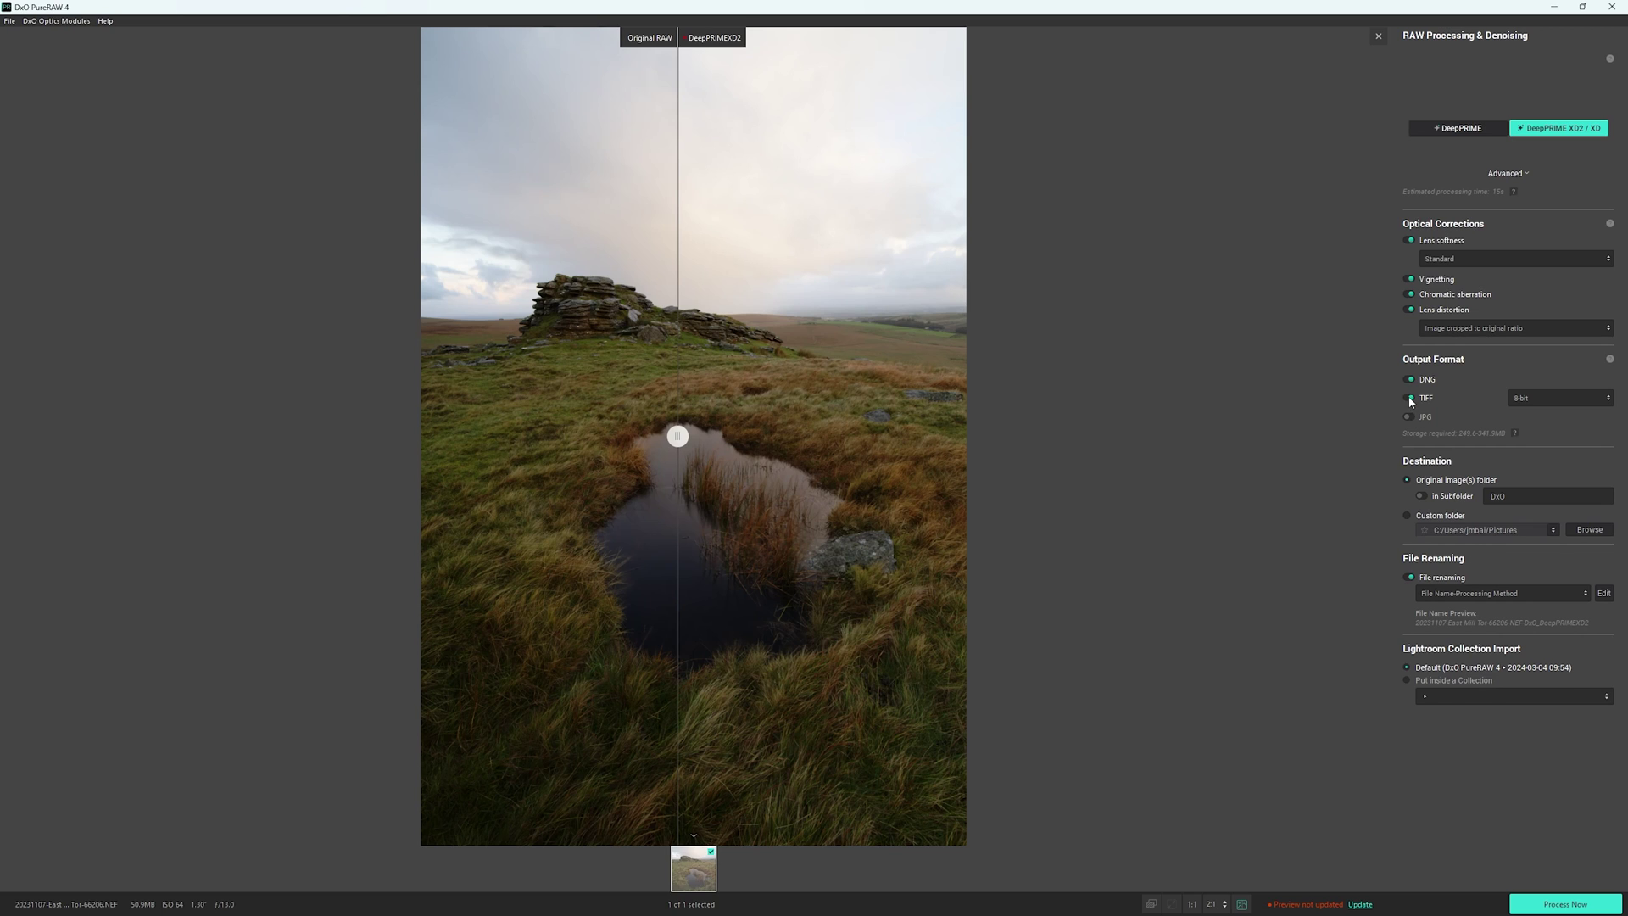
left_click(1408, 397)
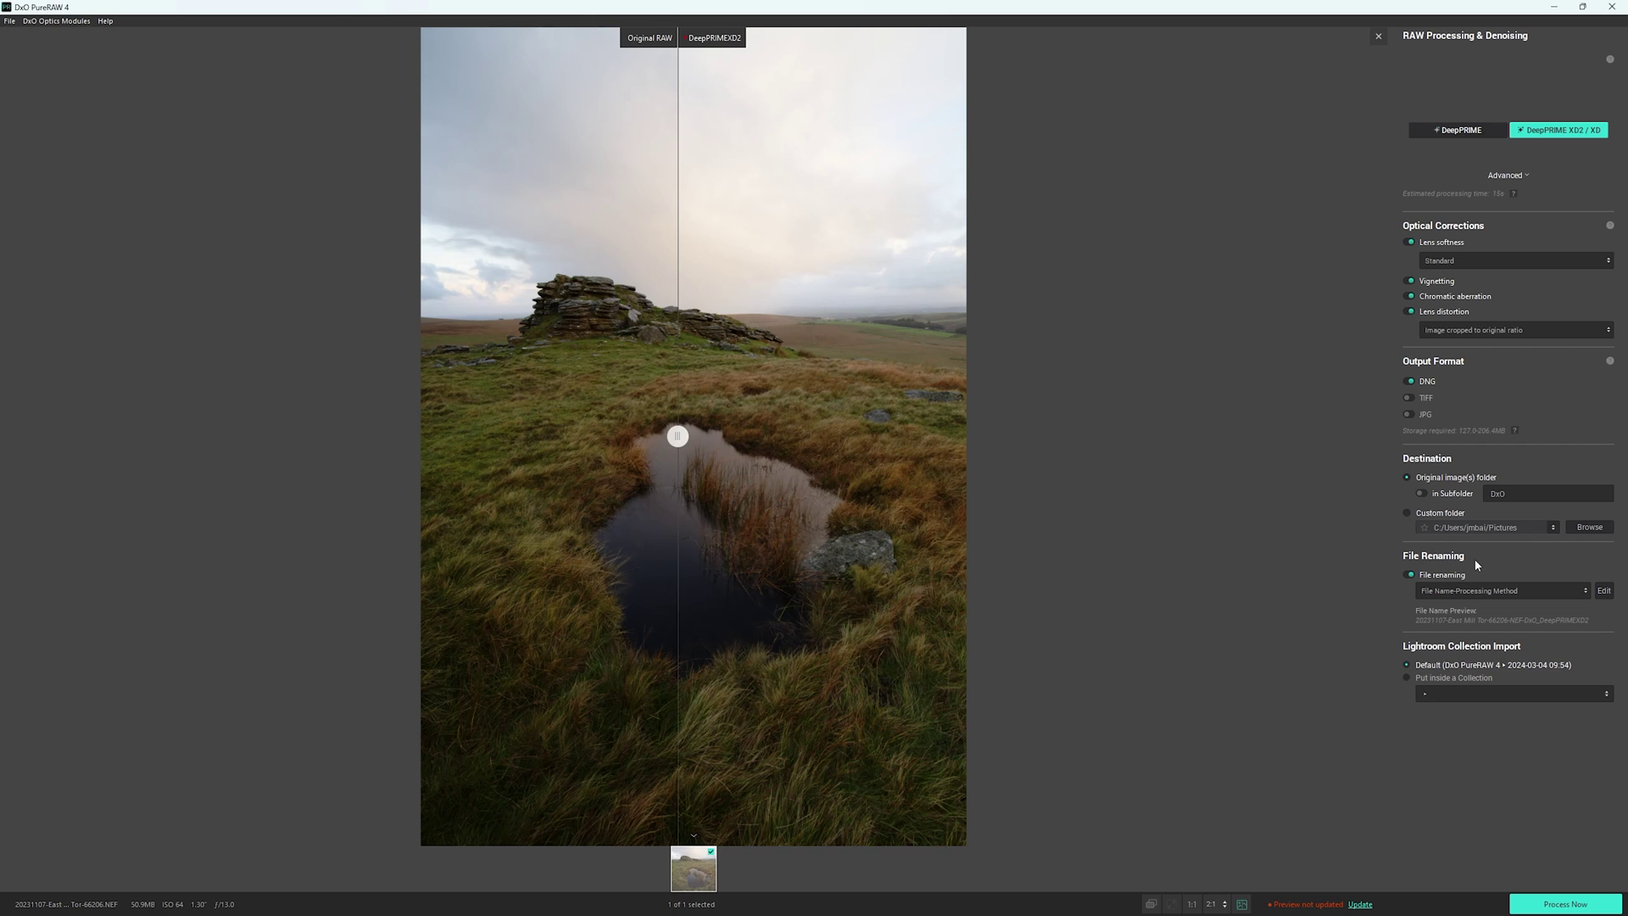
Try the Date-File Name renaming scheme, set it to File Name-Date(YYYYMMDD)-Processing Method, and open that scheme for editing
left_click(1586, 593)
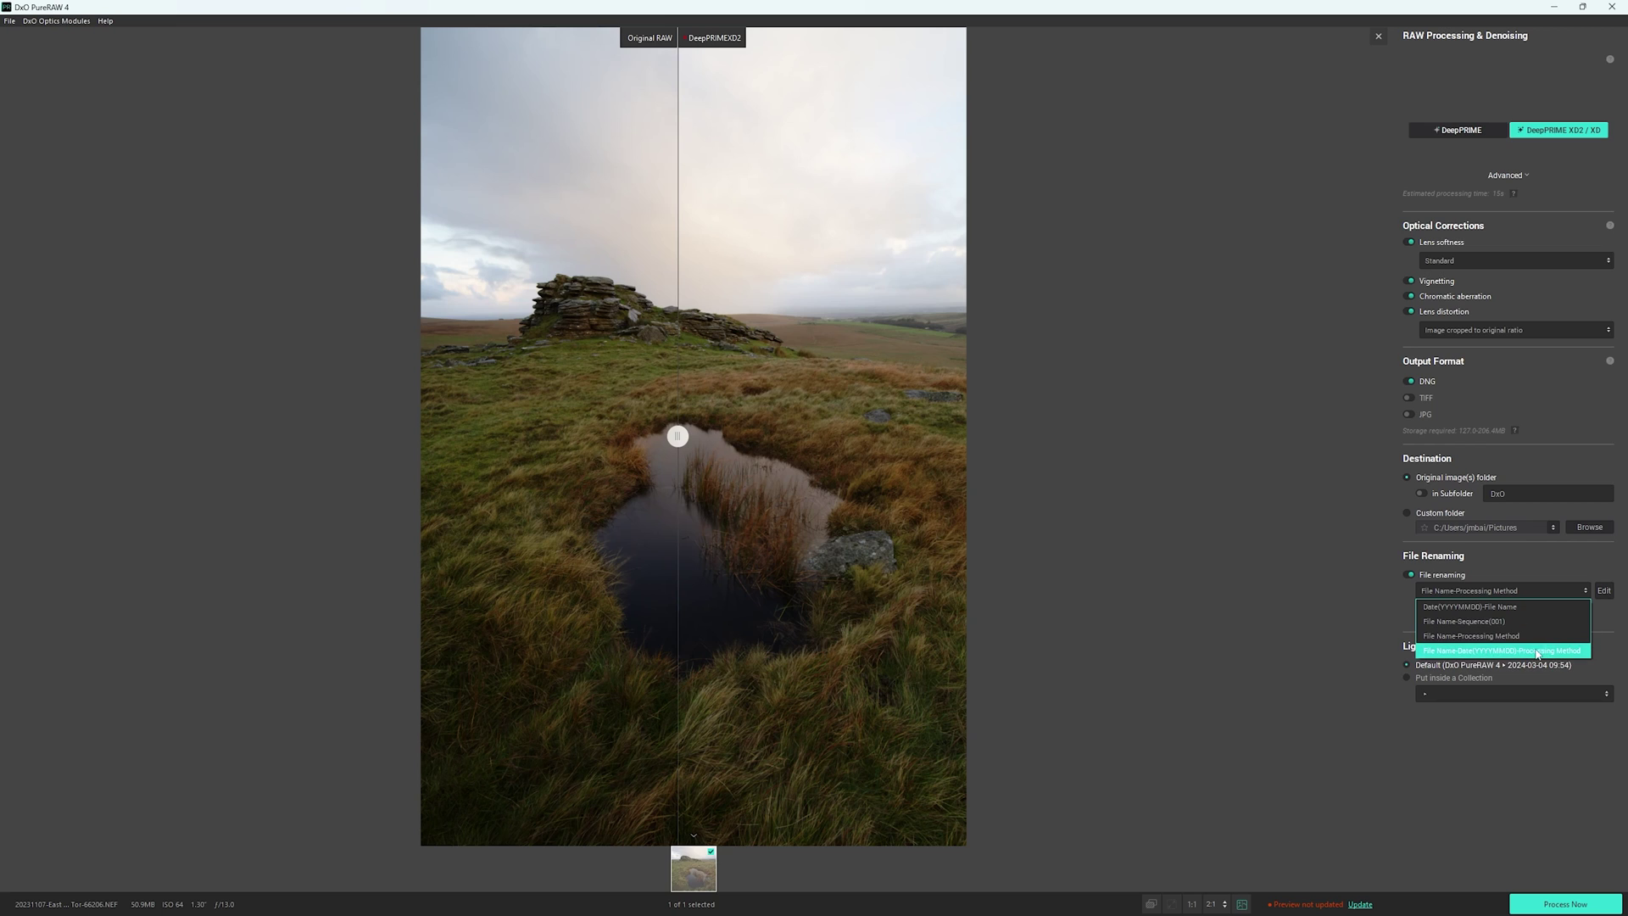
left_click(1506, 607)
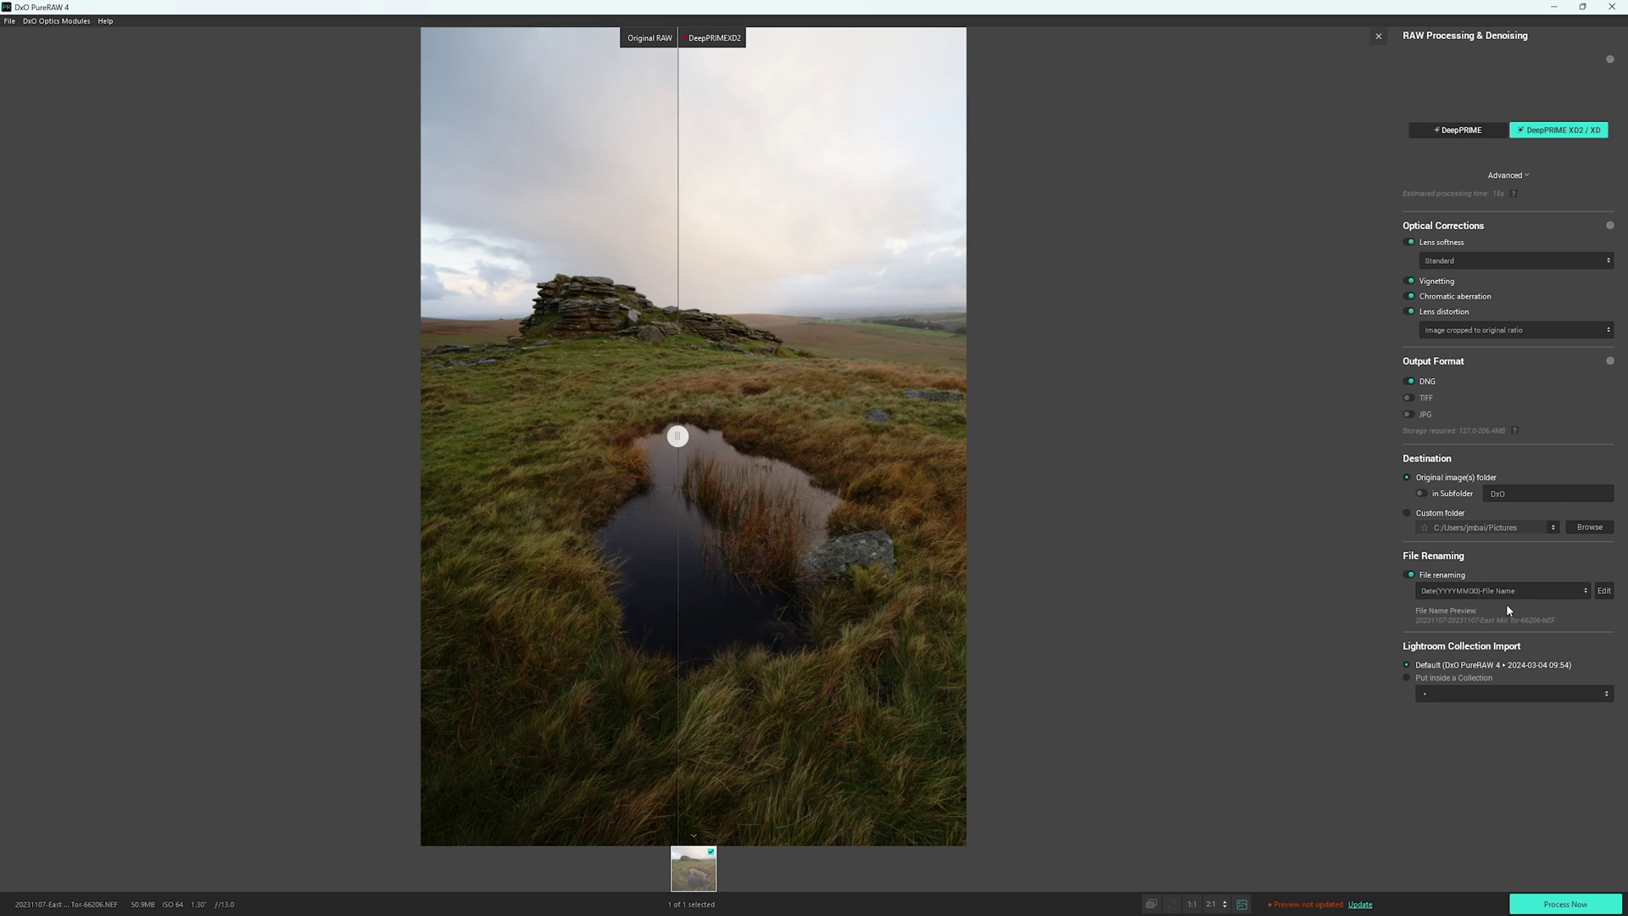
left_click(1494, 587)
left_click(1513, 652)
left_click(1512, 589)
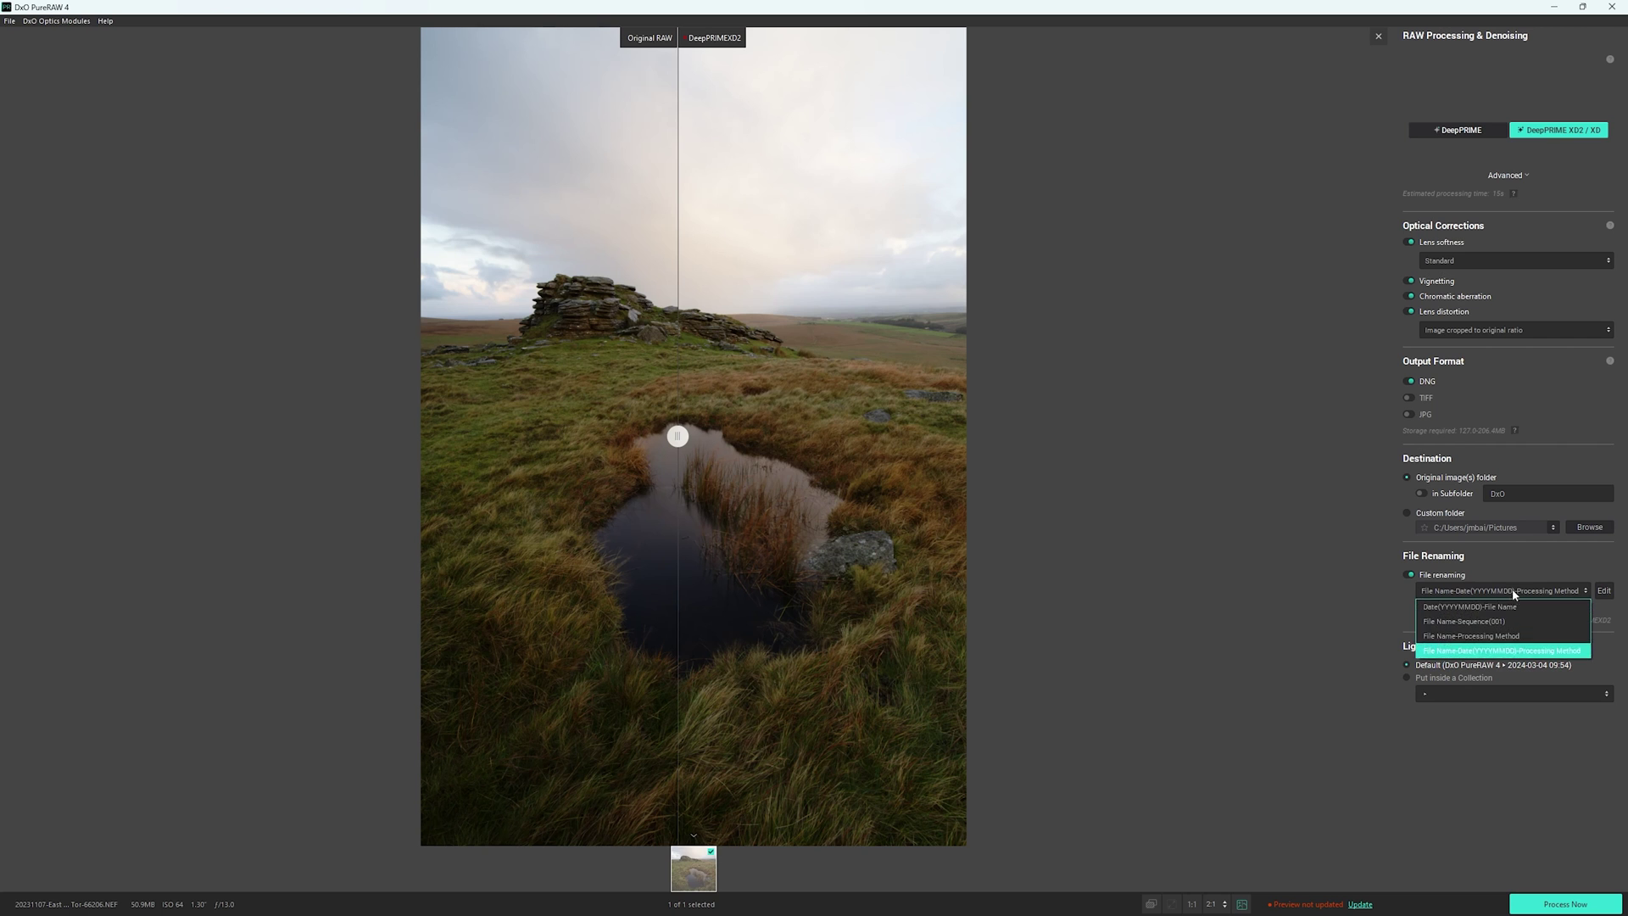
left_click(1583, 597)
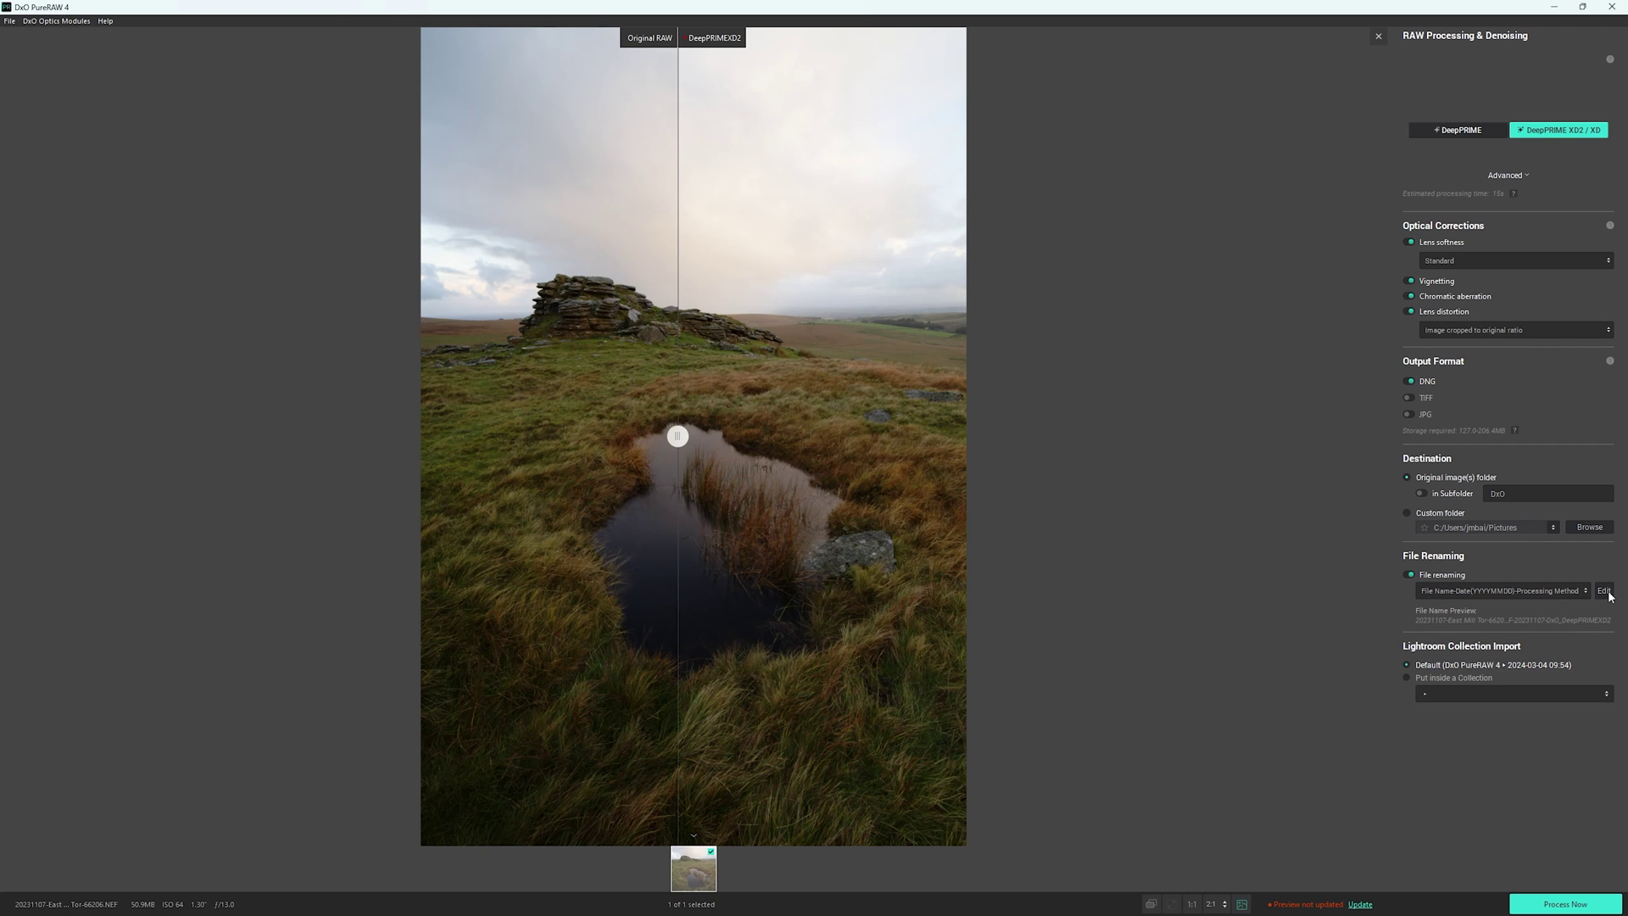
left_click(1604, 593)
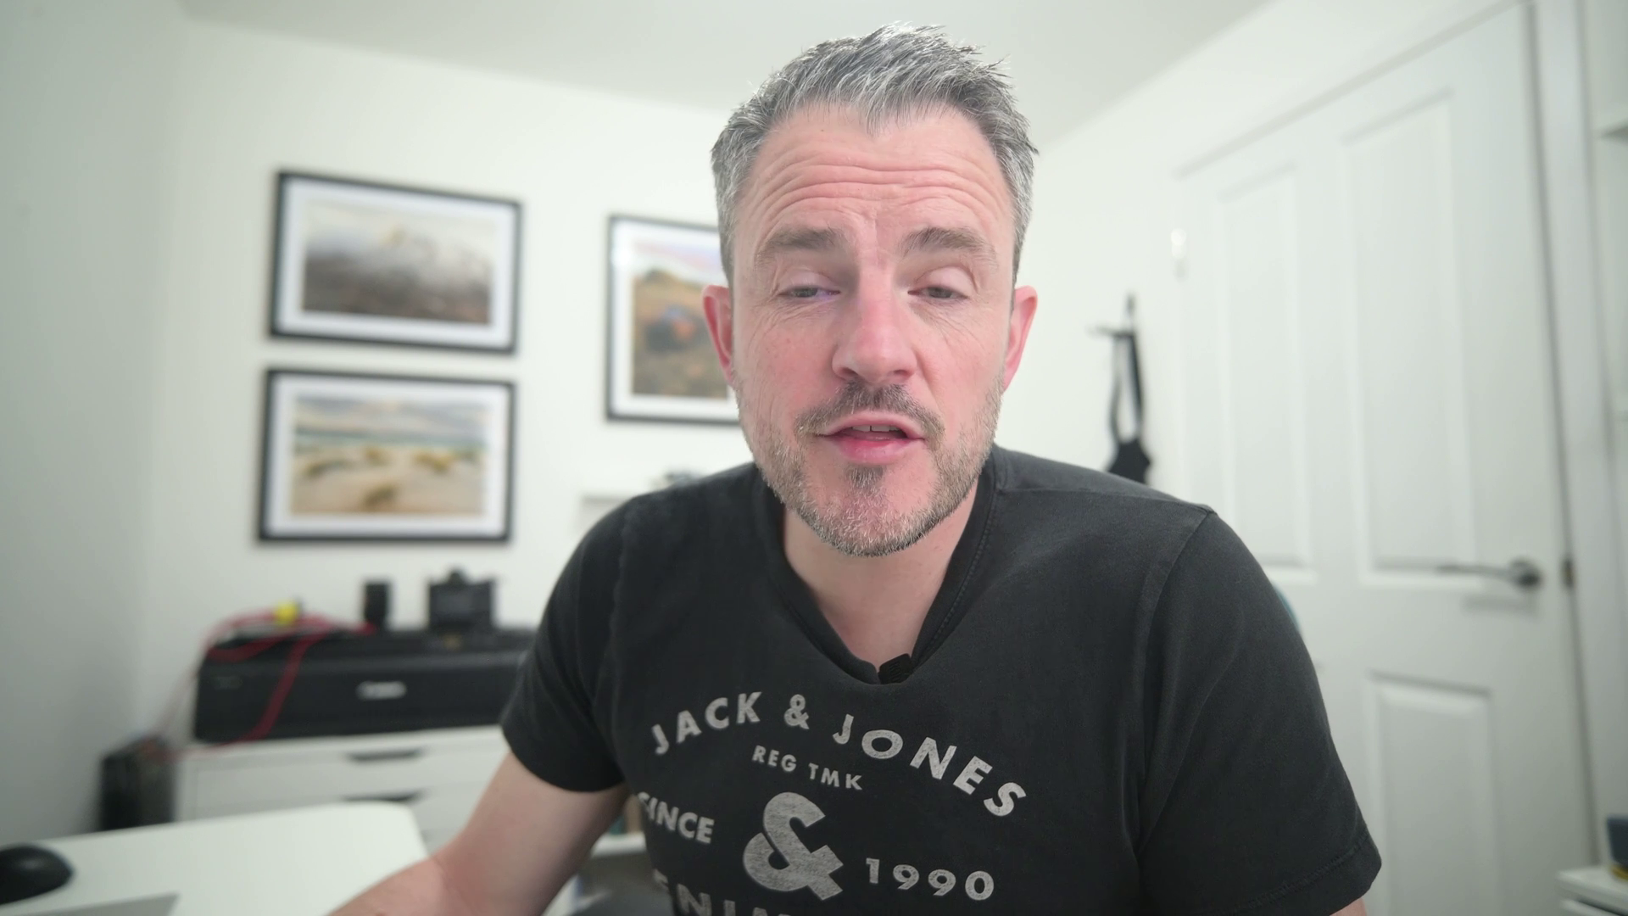
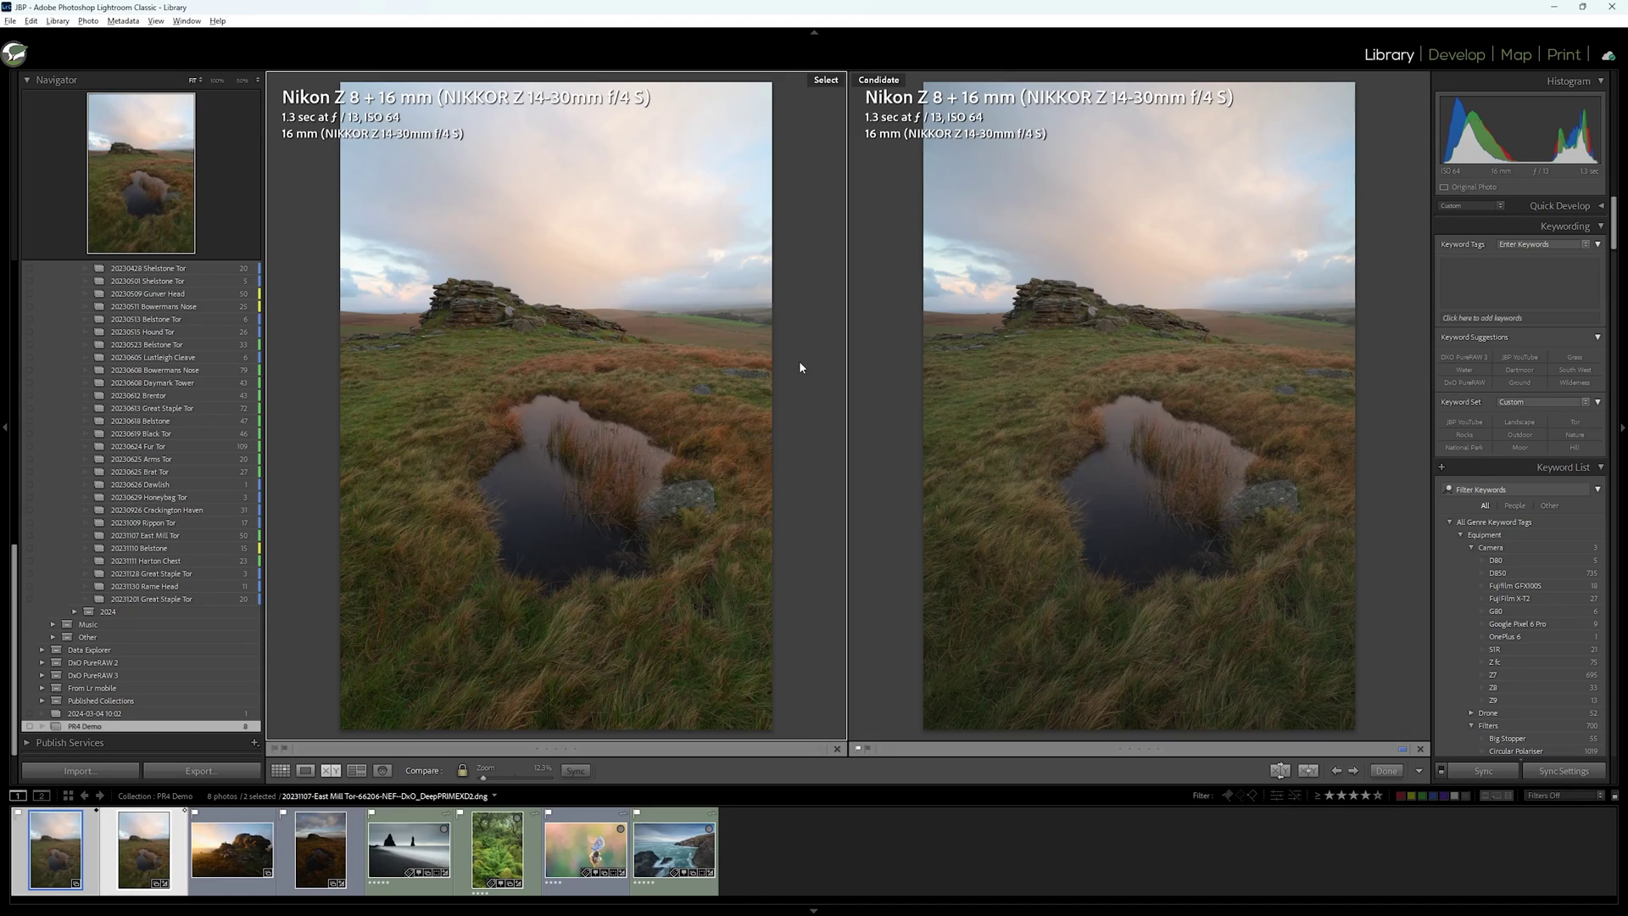
Compare the processed DNG with the original NEF side by side in Lightroom Classic, examining the grass and rock outcrop at full magnification
left_click(914, 388)
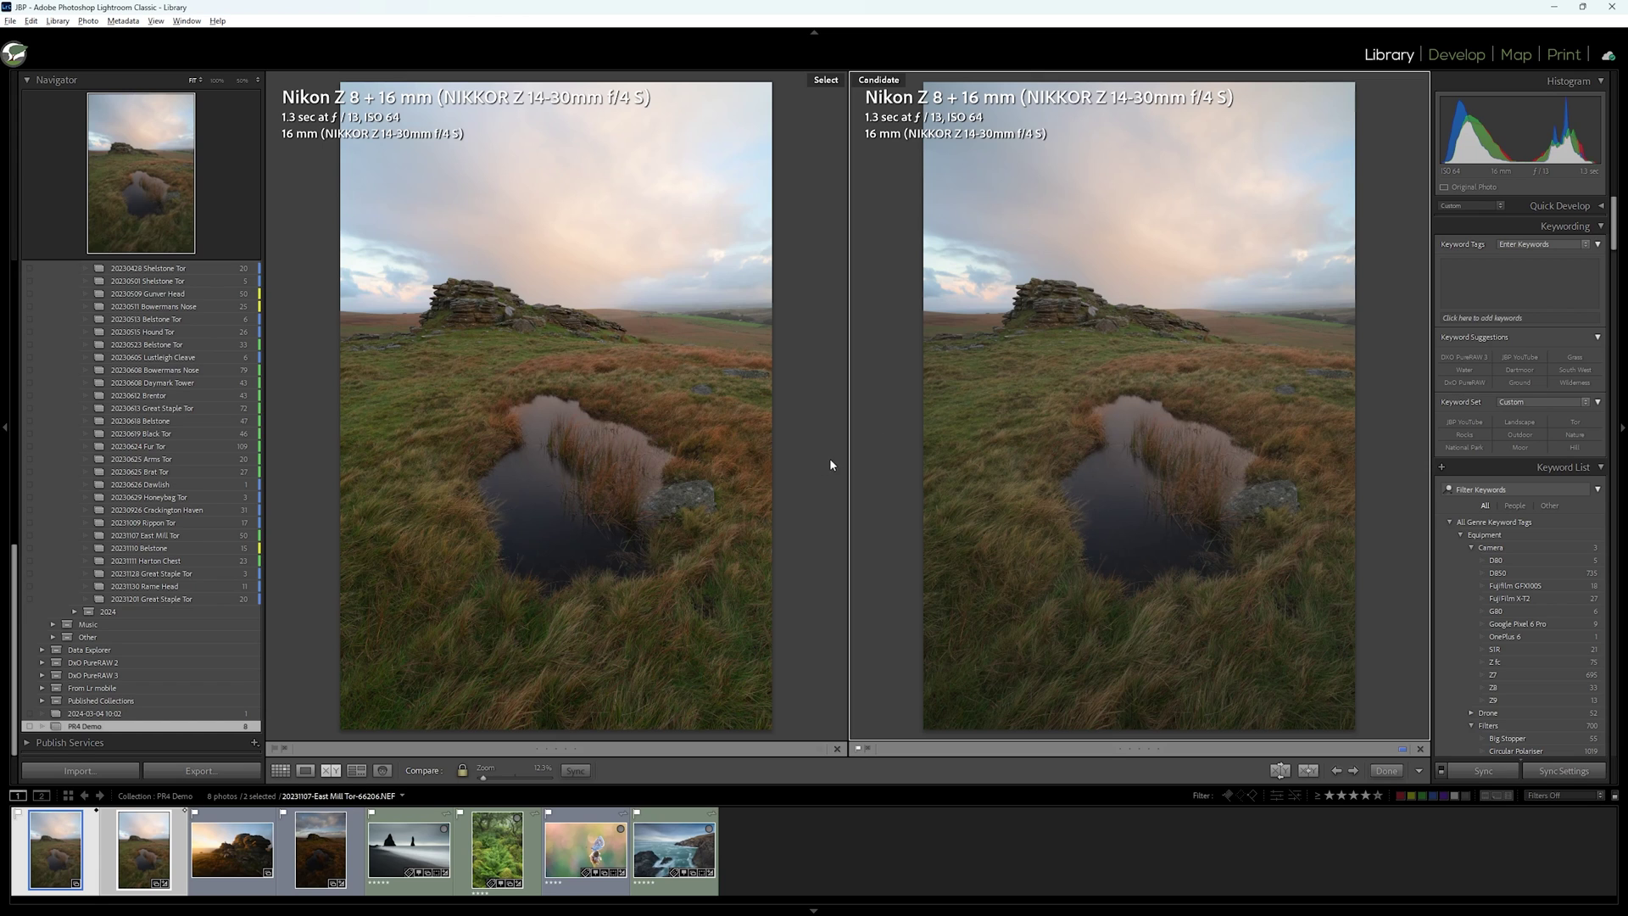
left_click(801, 466)
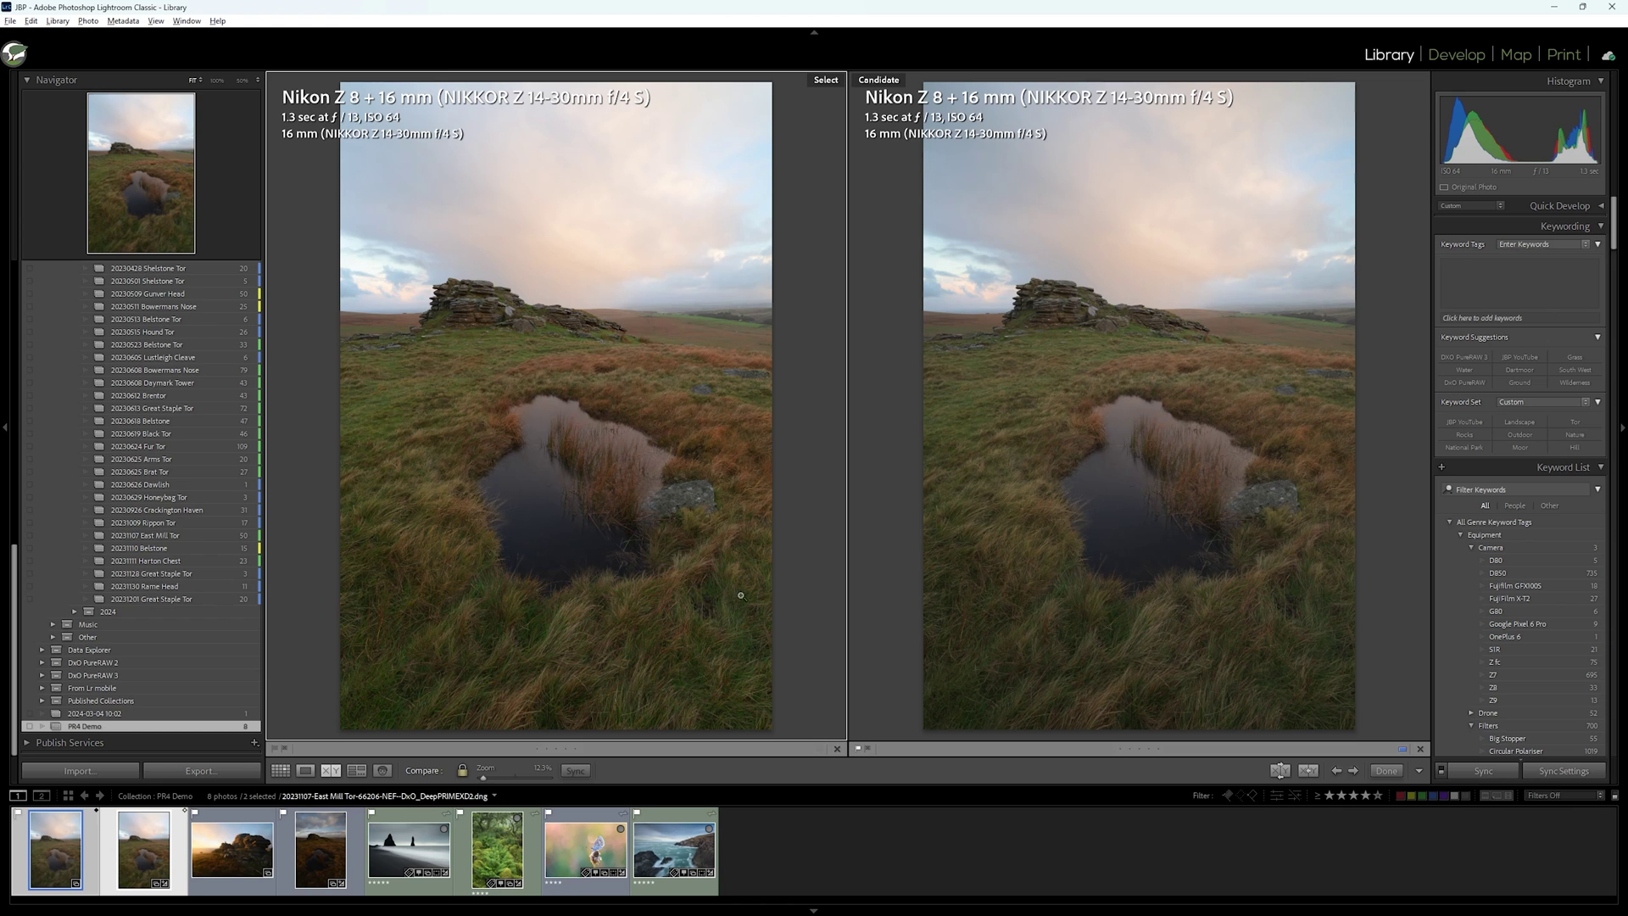
left_click(663, 591)
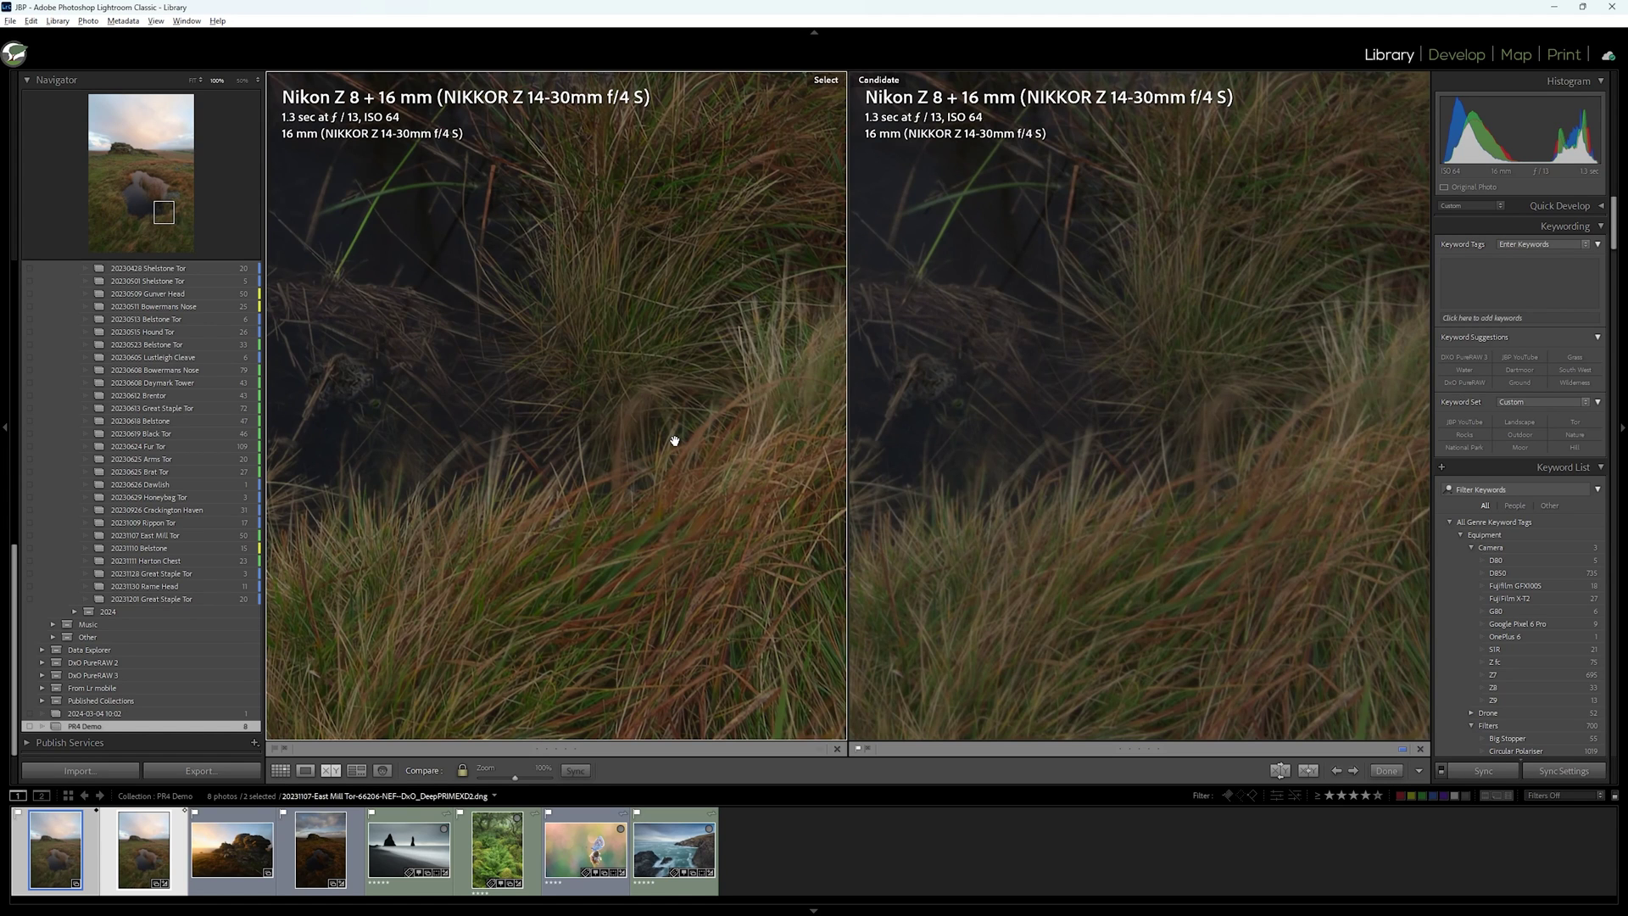
key("shift+Tab")
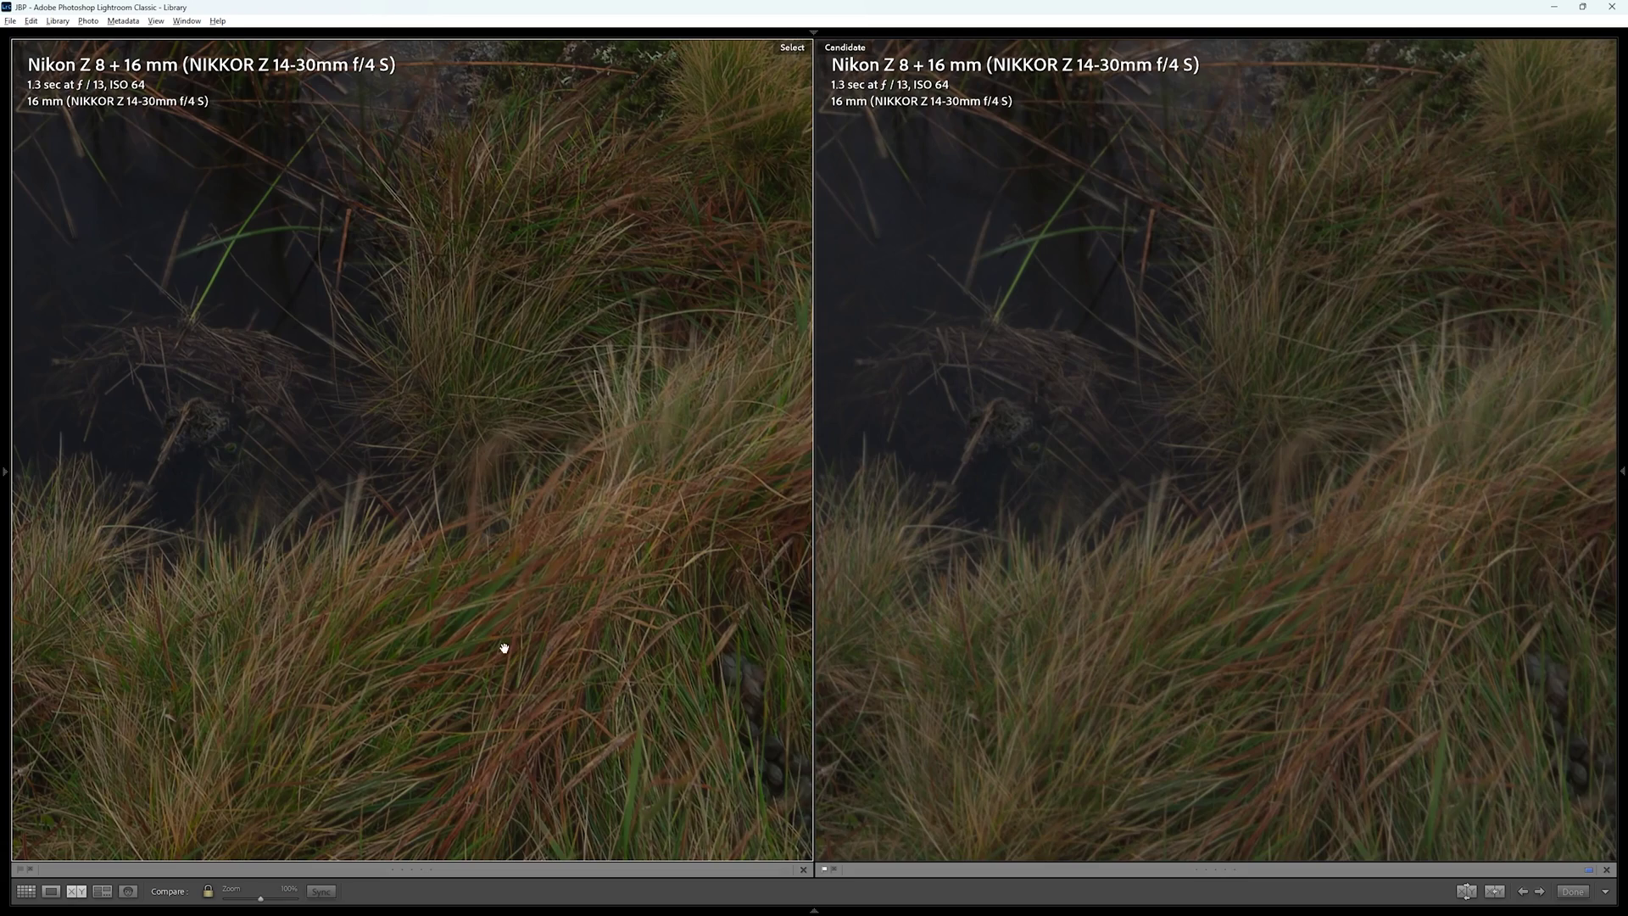
left_click_drag(494, 658, 625, 520)
left_click_drag(457, 651, 596, 545)
left_click_drag(374, 487, 499, 519)
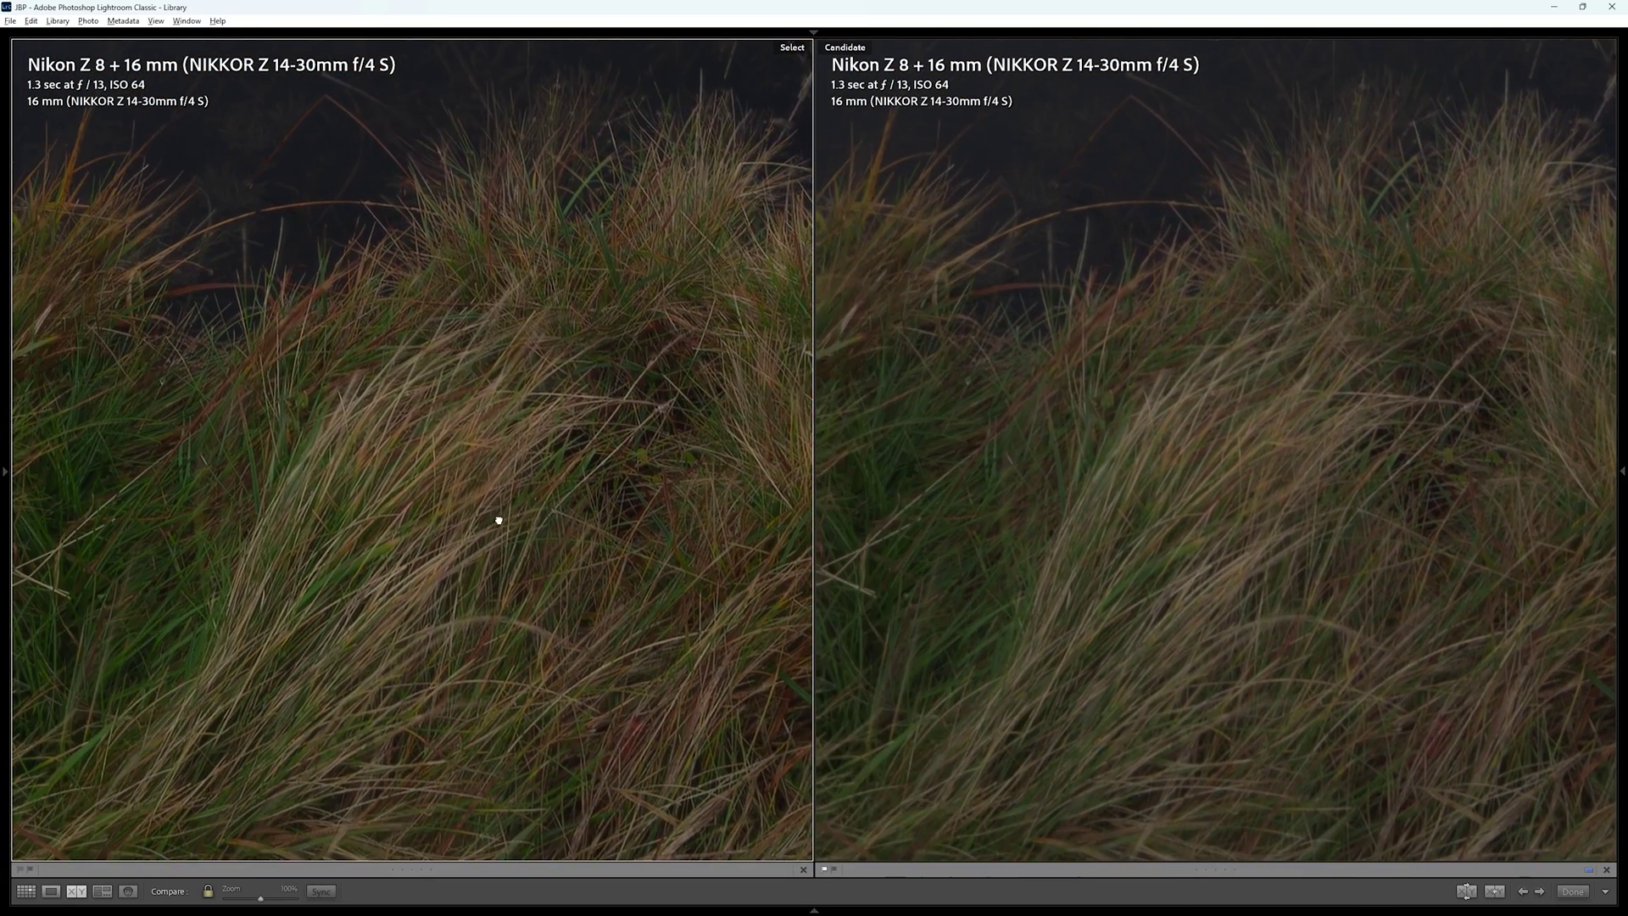
left_click_drag(421, 455, 525, 508)
left_click_drag(400, 519, 441, 637)
left_click_drag(649, 297, 543, 127)
left_click_drag(563, 716, 475, 644)
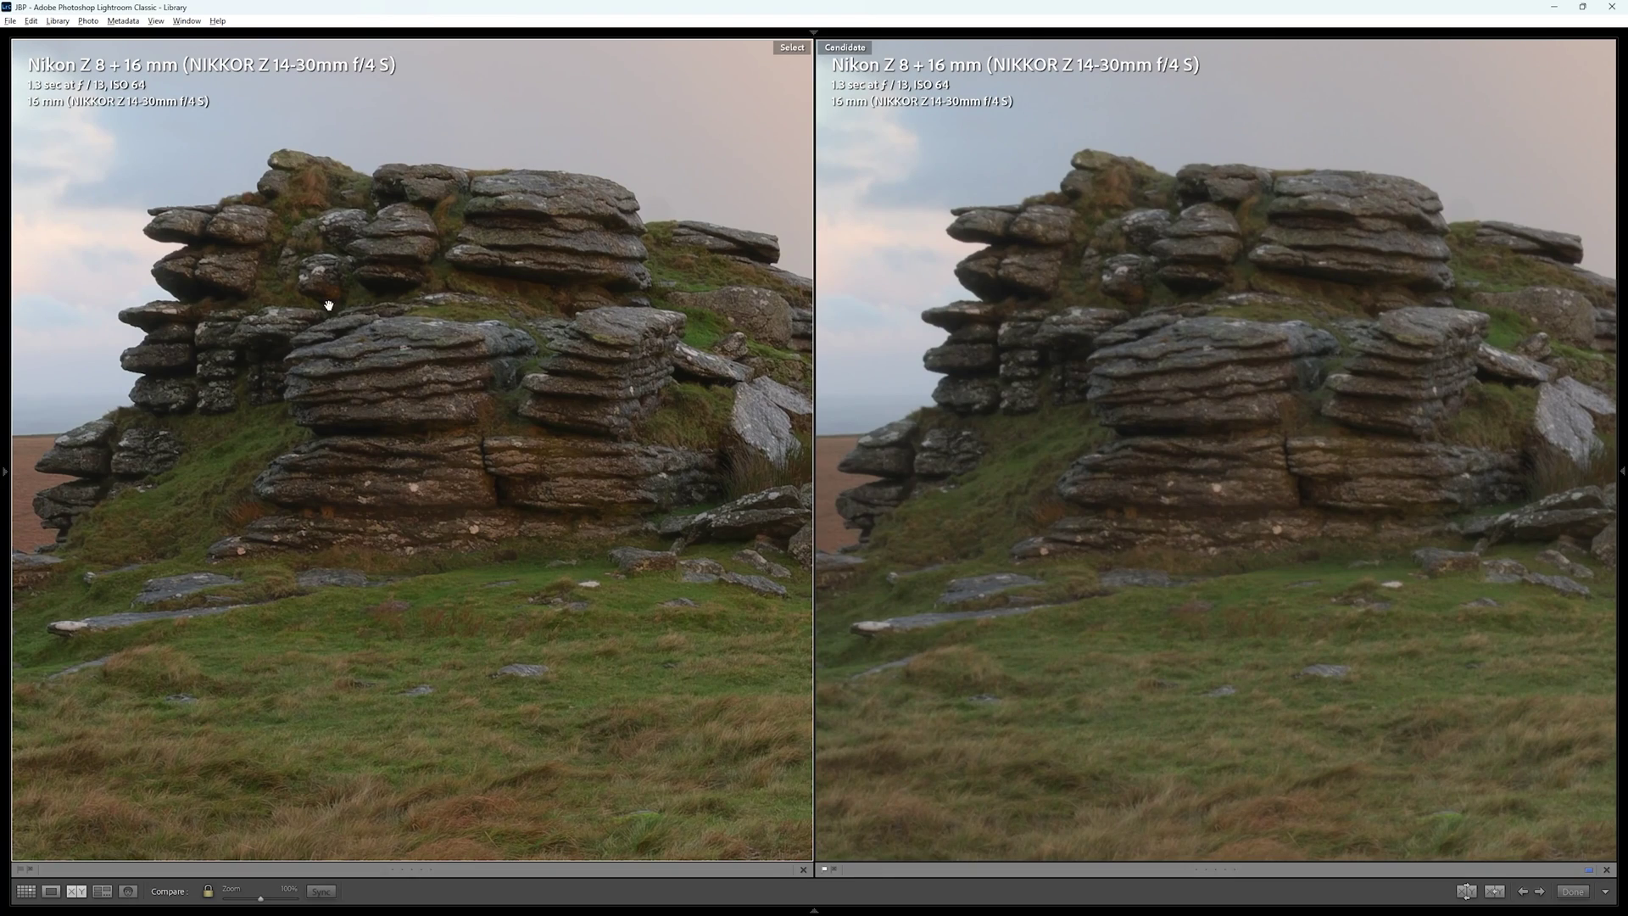
left_click_drag(585, 336, 431, 297)
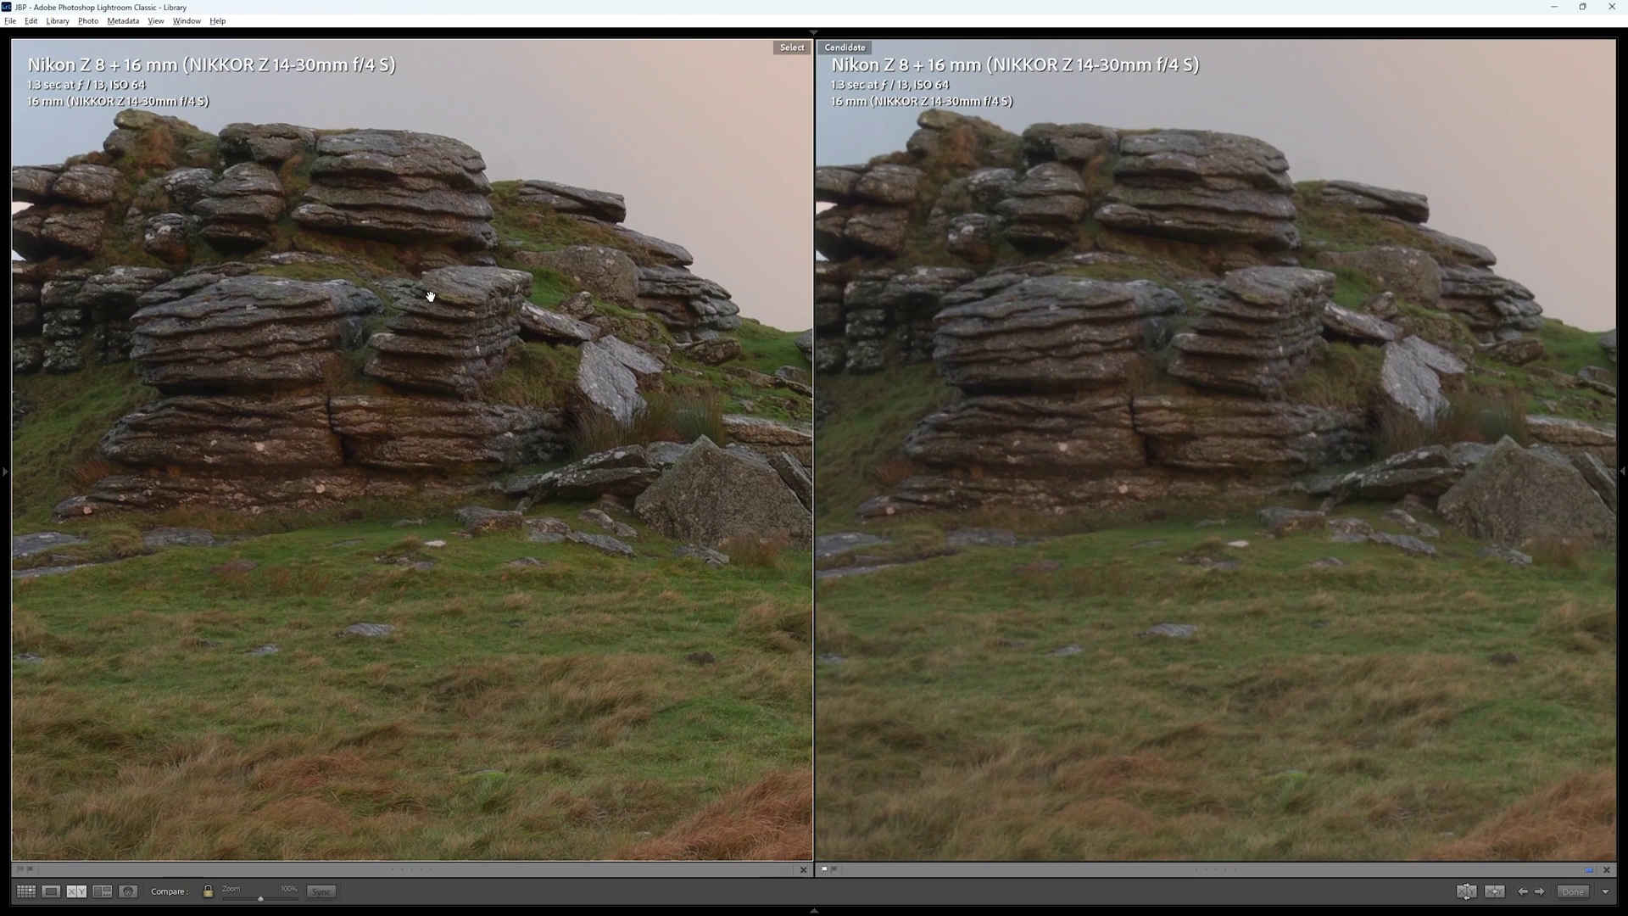
left_click(586, 341)
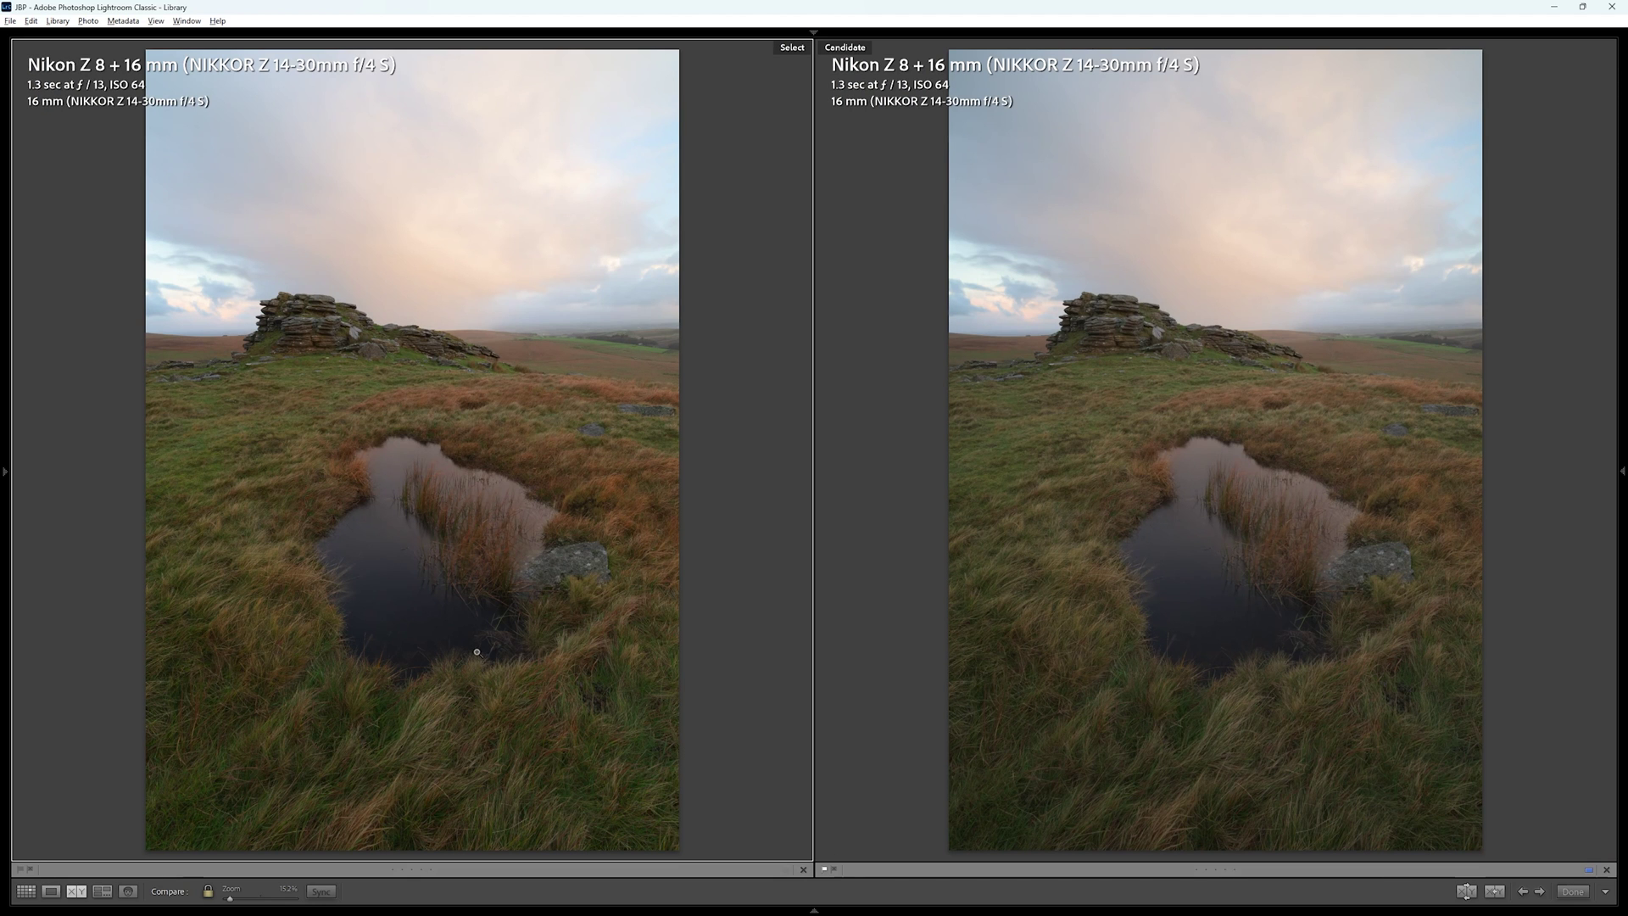
Open the DeepPRIME XD2 DNG for developing and restore its Paste Settings history state
key("d")
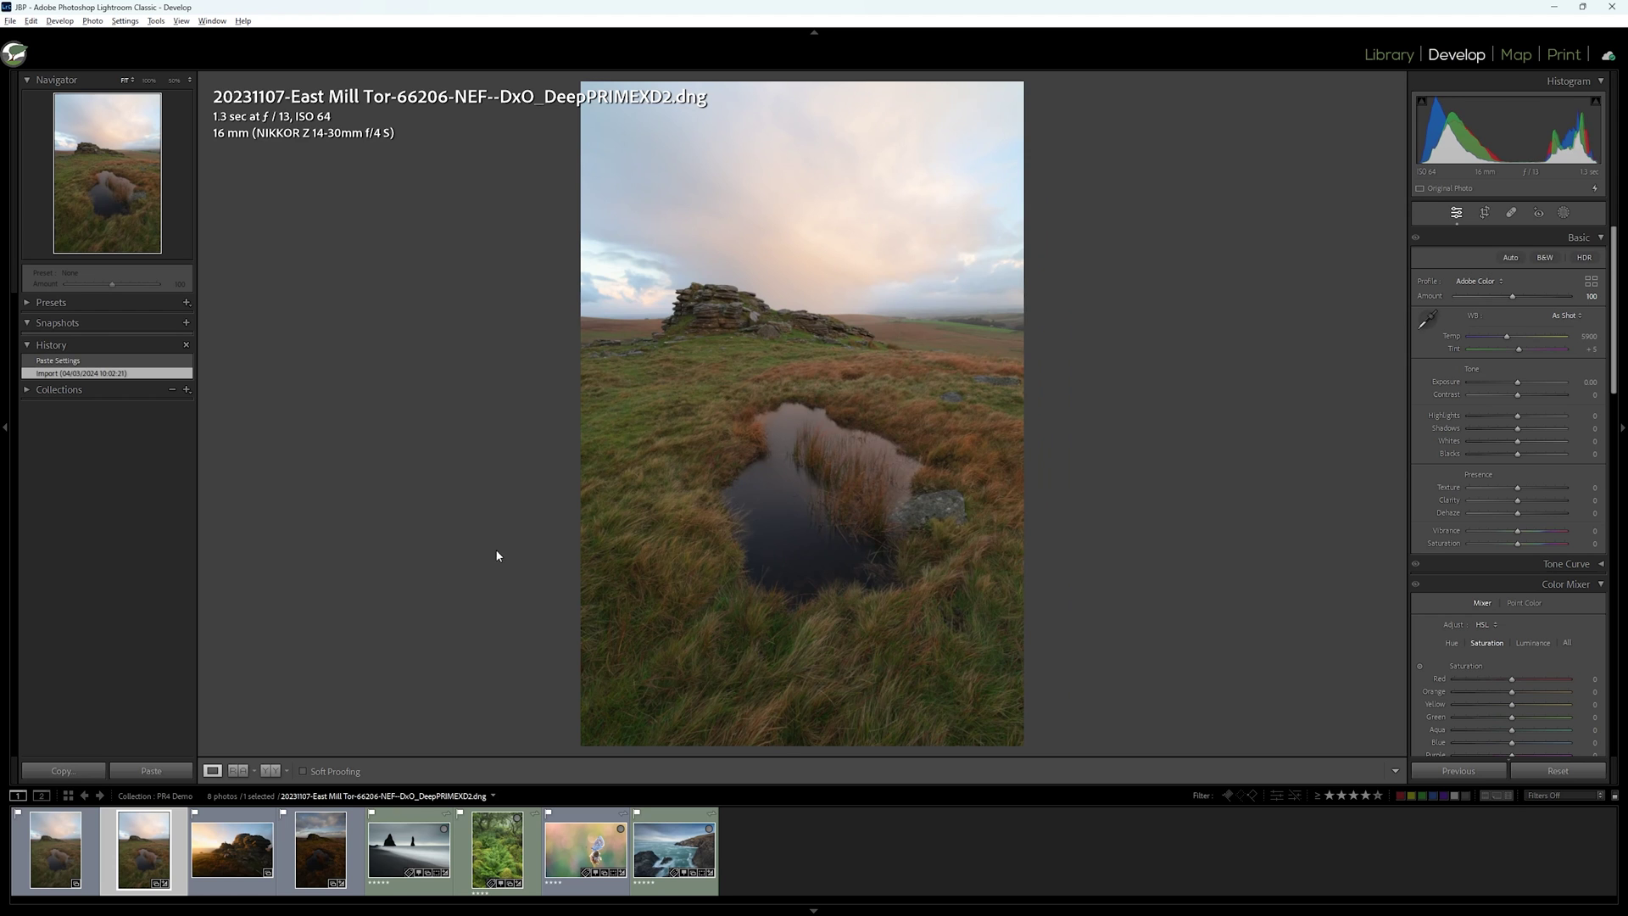
left_click(123, 362)
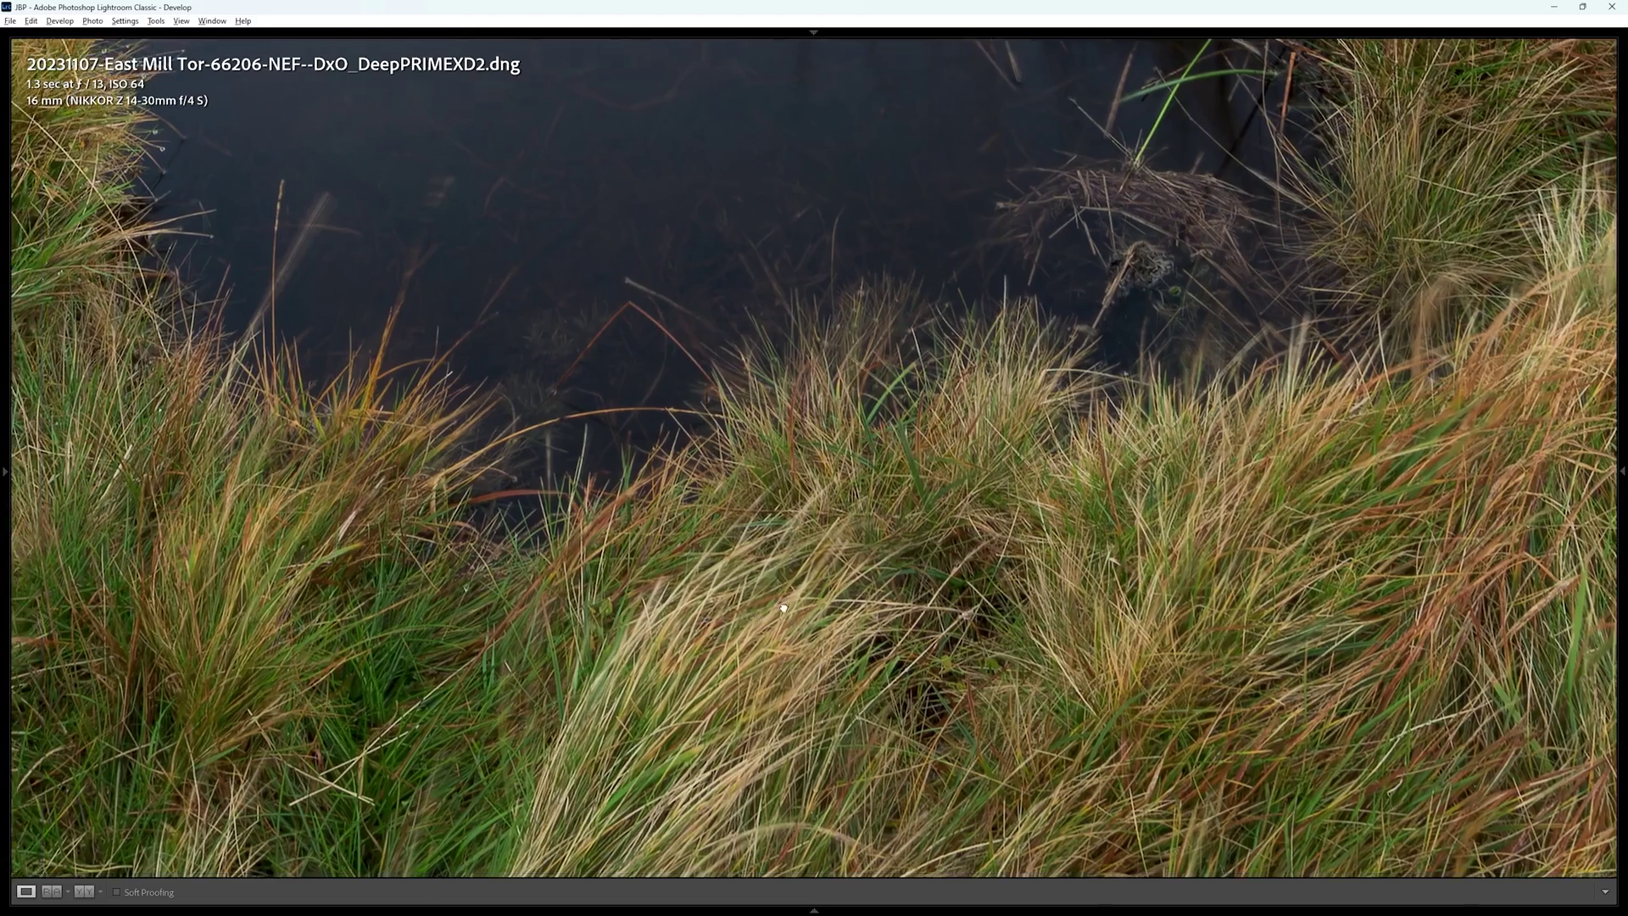
Examine the edited DNG's detail up close, from the foreground grass up to the reeds and pool's far edge
left_click_drag(782, 608, 738, 455)
left_click_drag(492, 264, 622, 552)
left_click_drag(429, 309, 449, 433)
left_click_drag(272, 246, 407, 377)
left_click_drag(463, 217, 525, 356)
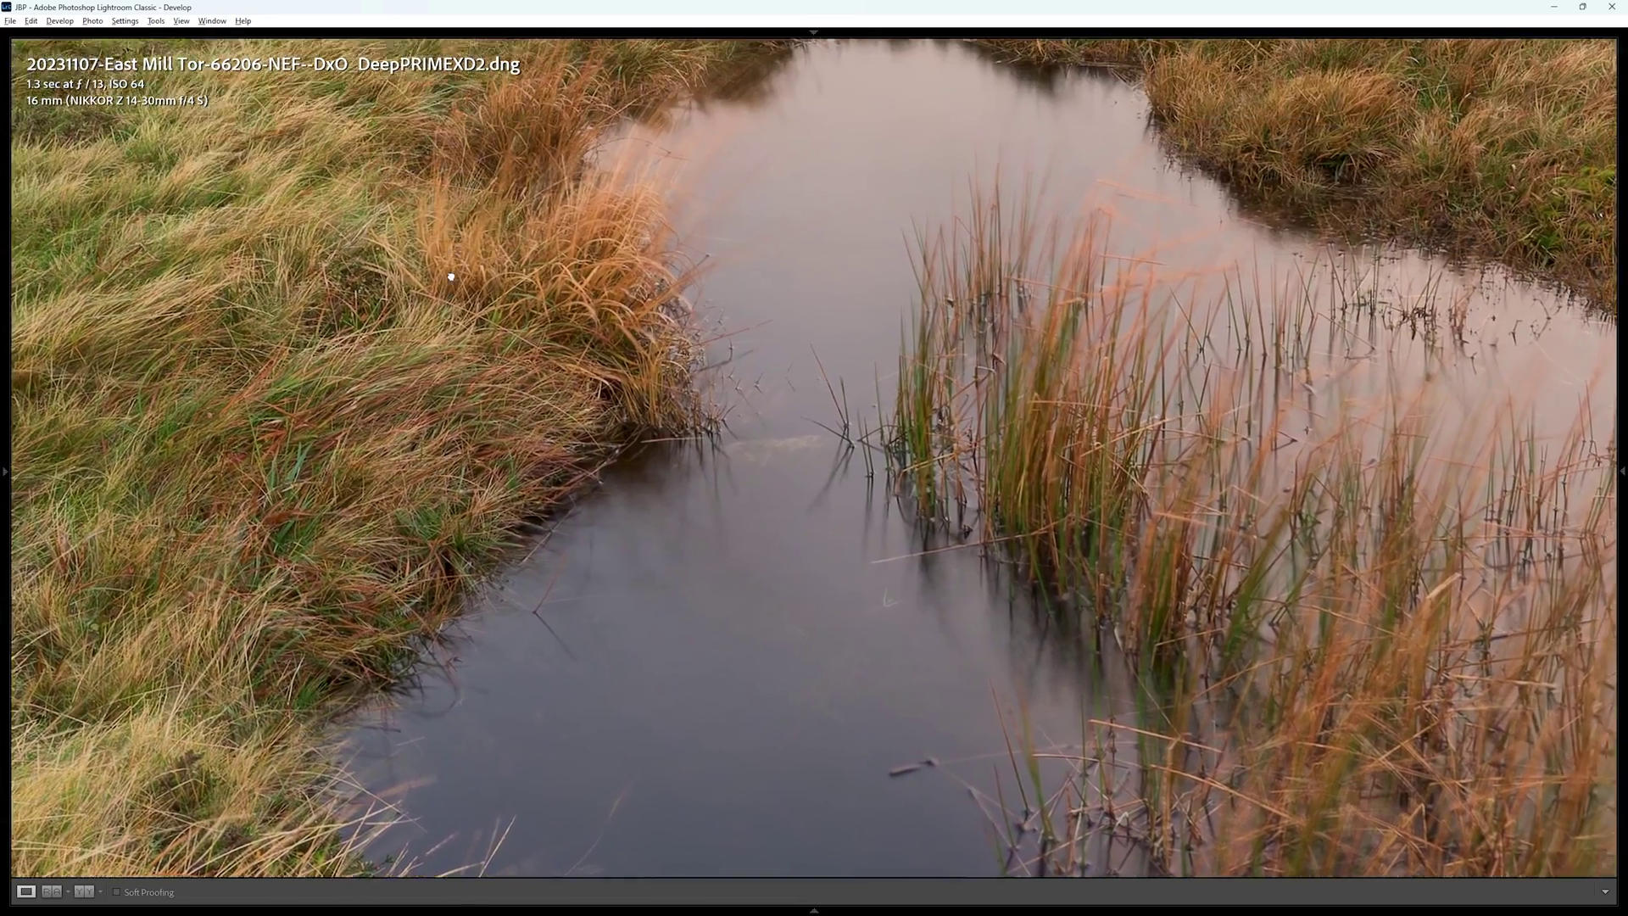
left_click_drag(509, 127, 586, 232)
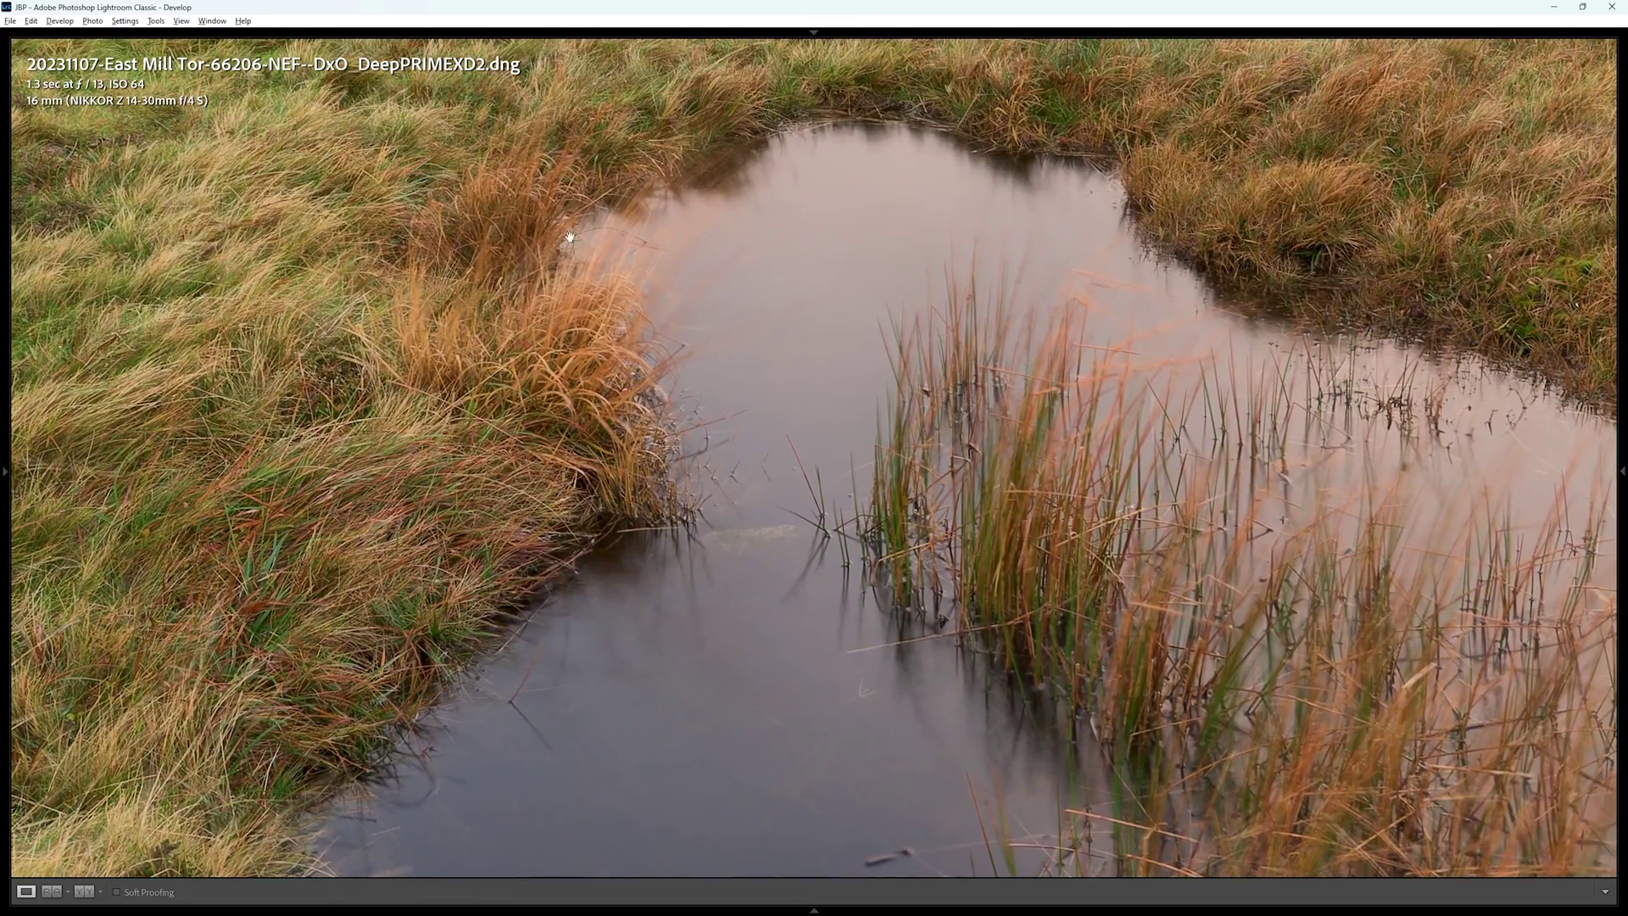
Examine the edited DNG's detail from the pool's far edge up through the grass to the rock outcrop
left_click_drag(679, 93, 693, 243)
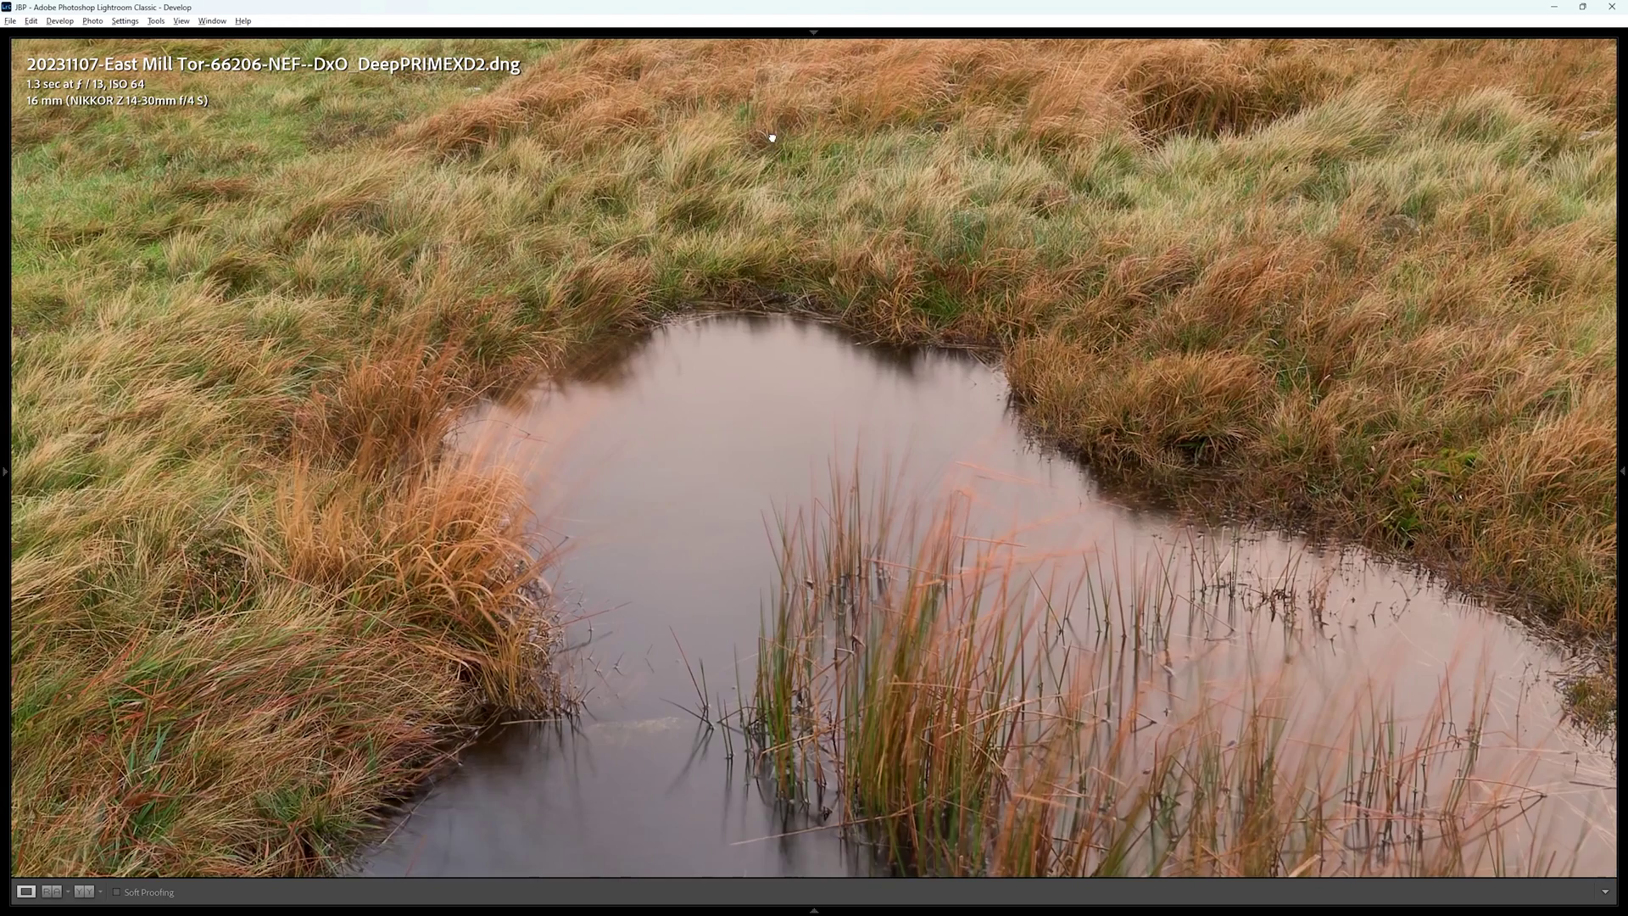
left_click_drag(771, 138, 776, 348)
left_click_drag(788, 145, 784, 233)
left_click_drag(747, 127, 824, 312)
left_click_drag(613, 273, 801, 316)
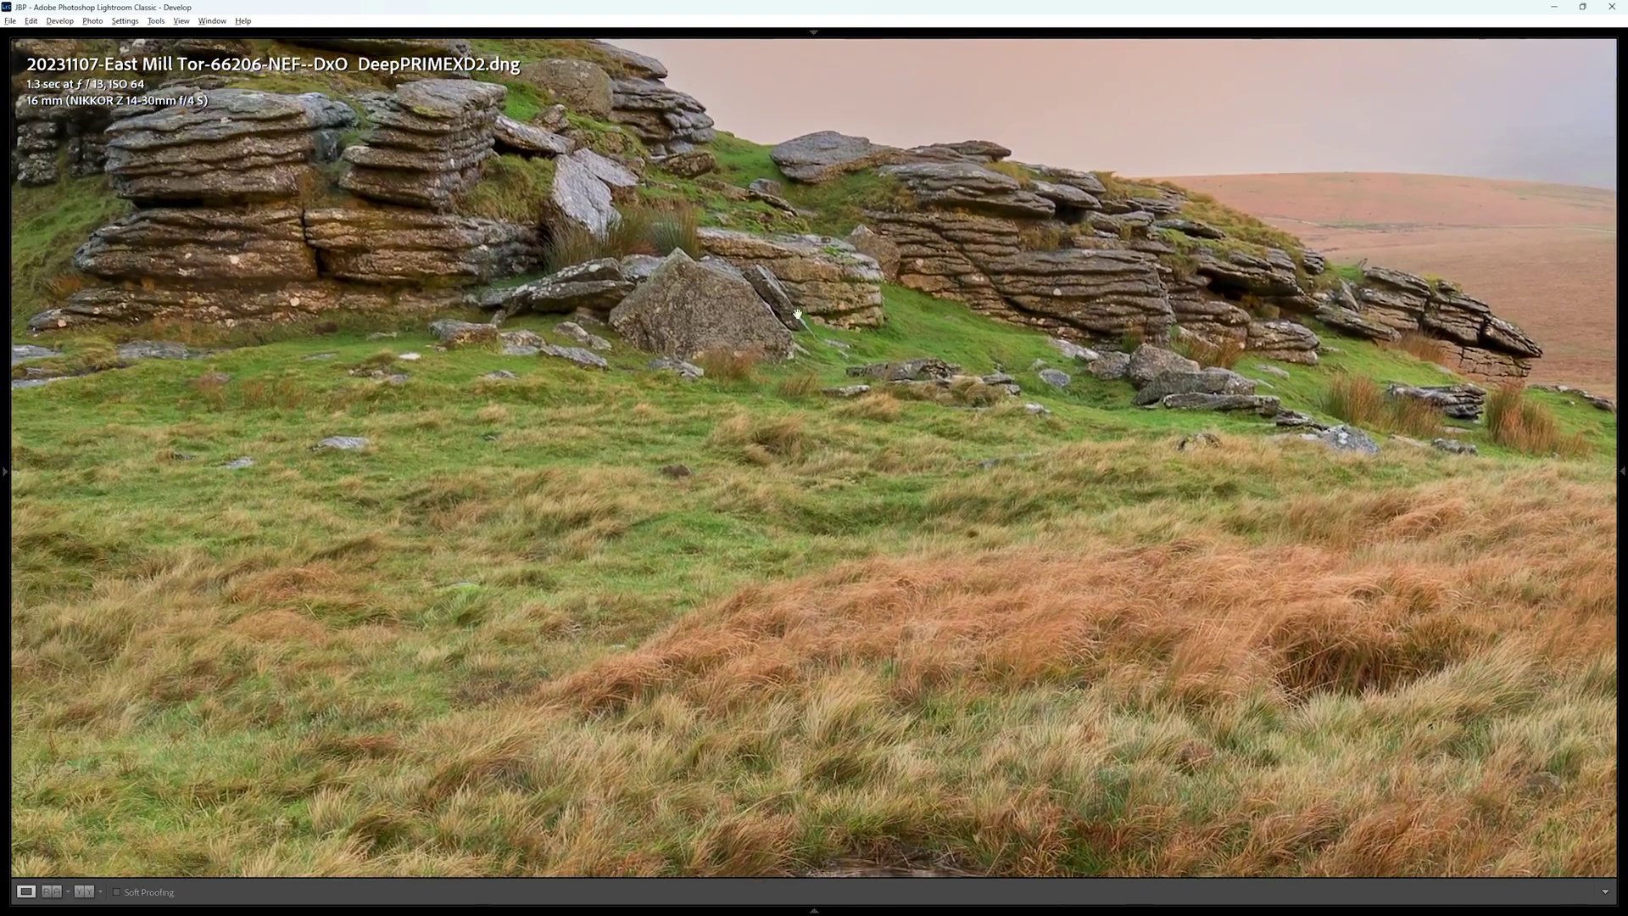
left_click(789, 312)
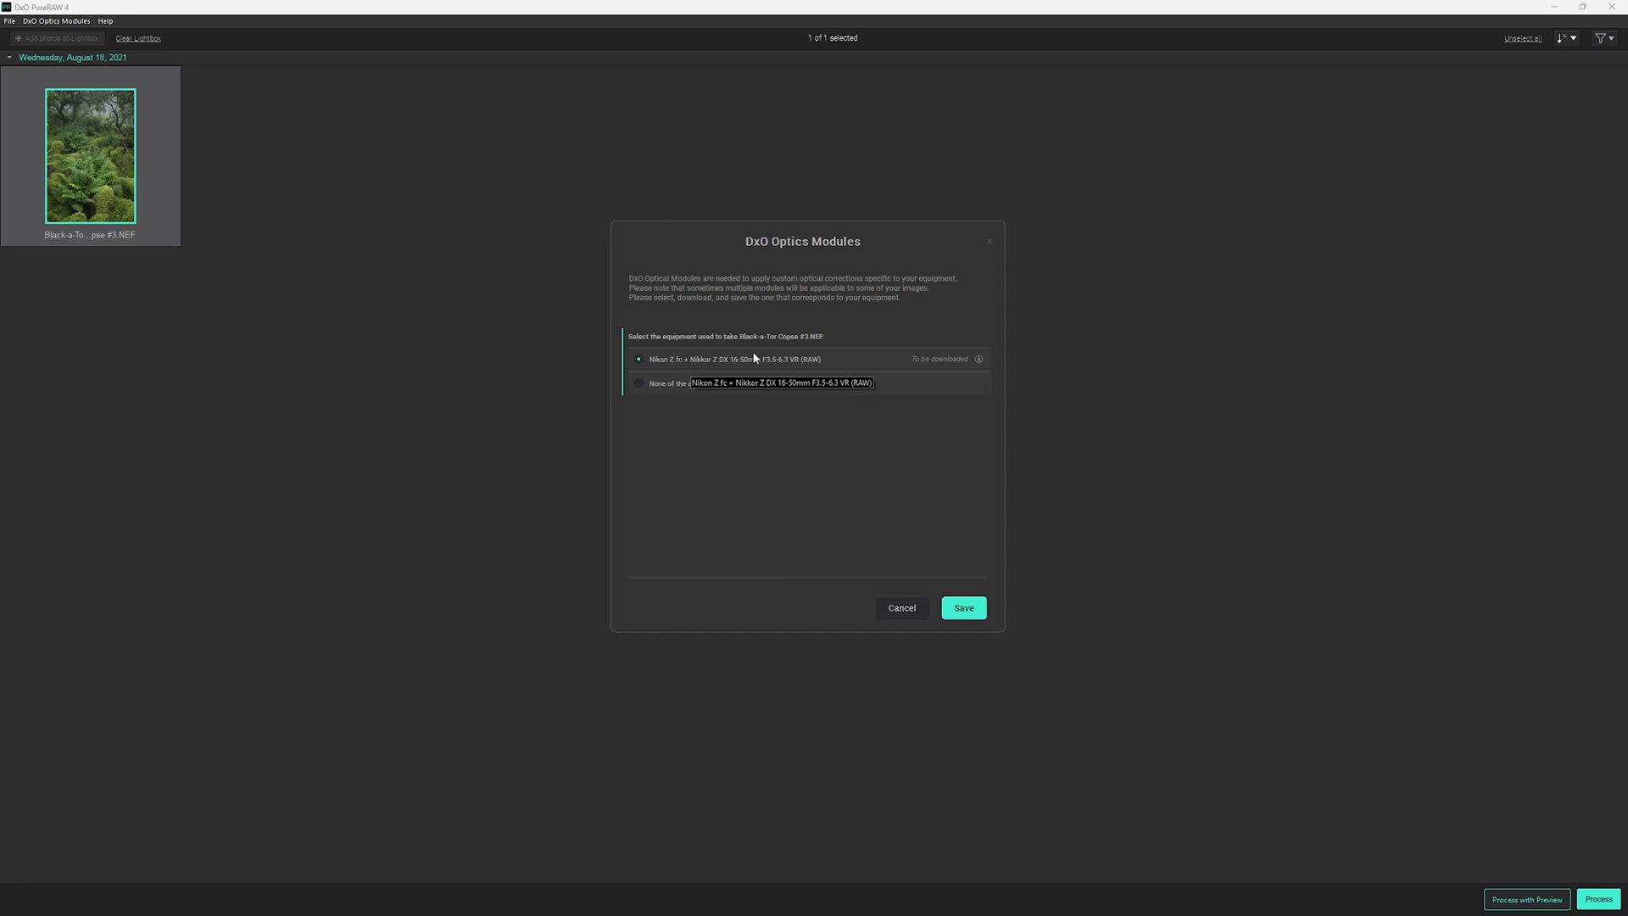
In DxO PureRAW 4, save the Nikon Z fc + Nikkor Z DX 16-50mm optics module and compare Original RAW with DeepPRIME XD2 across the ferns
left_click(964, 608)
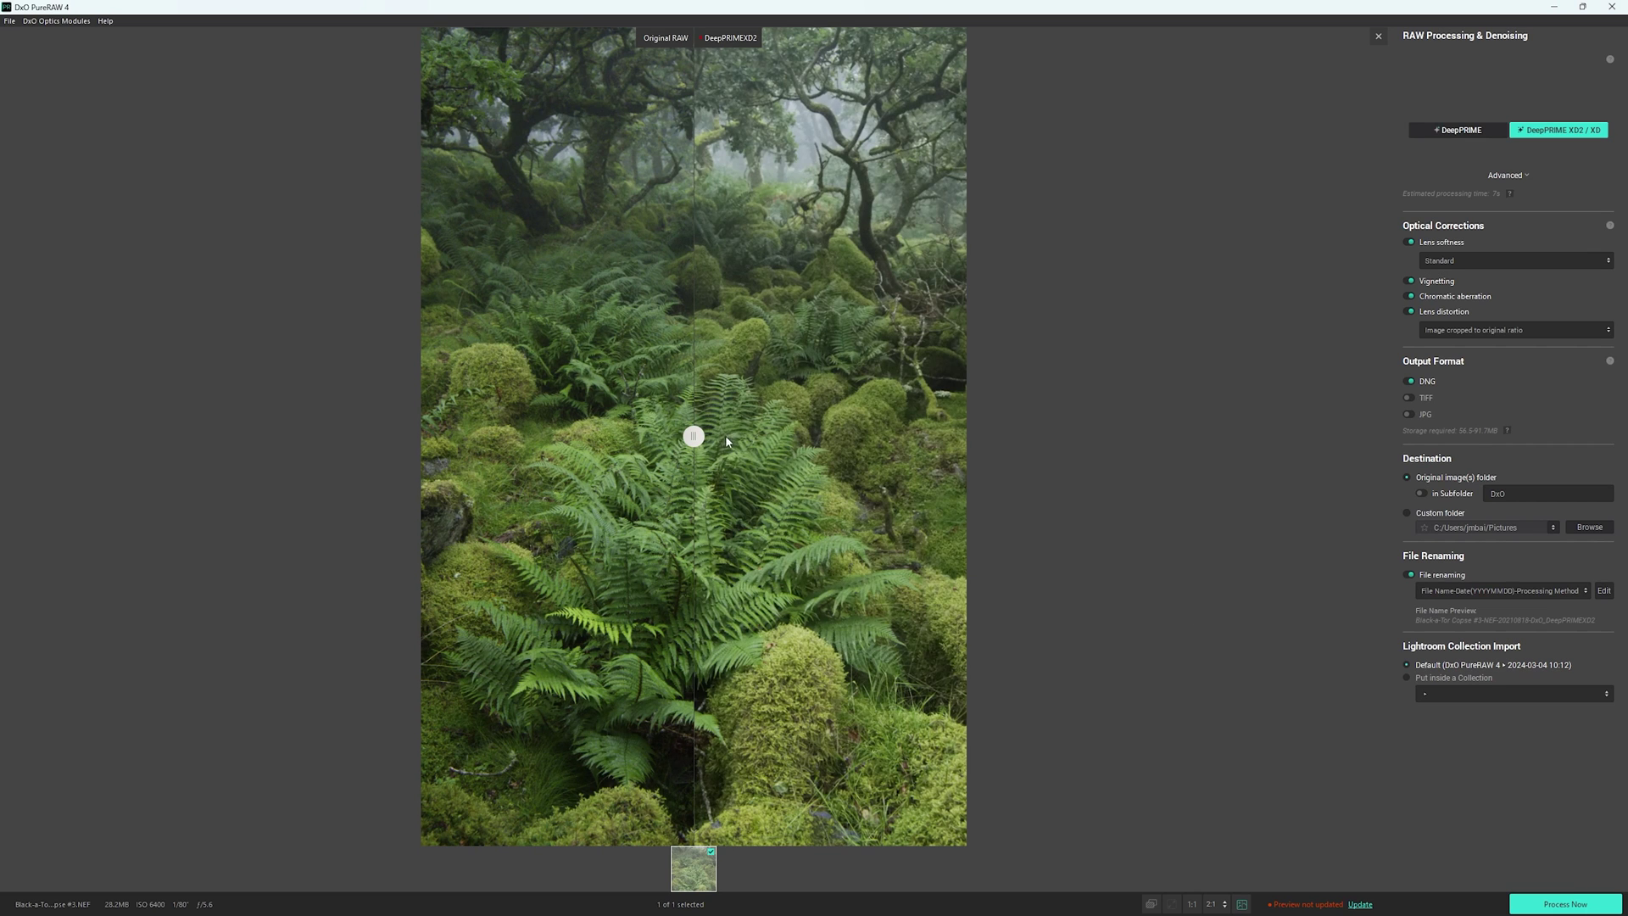
left_click(733, 455)
left_click_drag(693, 438, 692, 540)
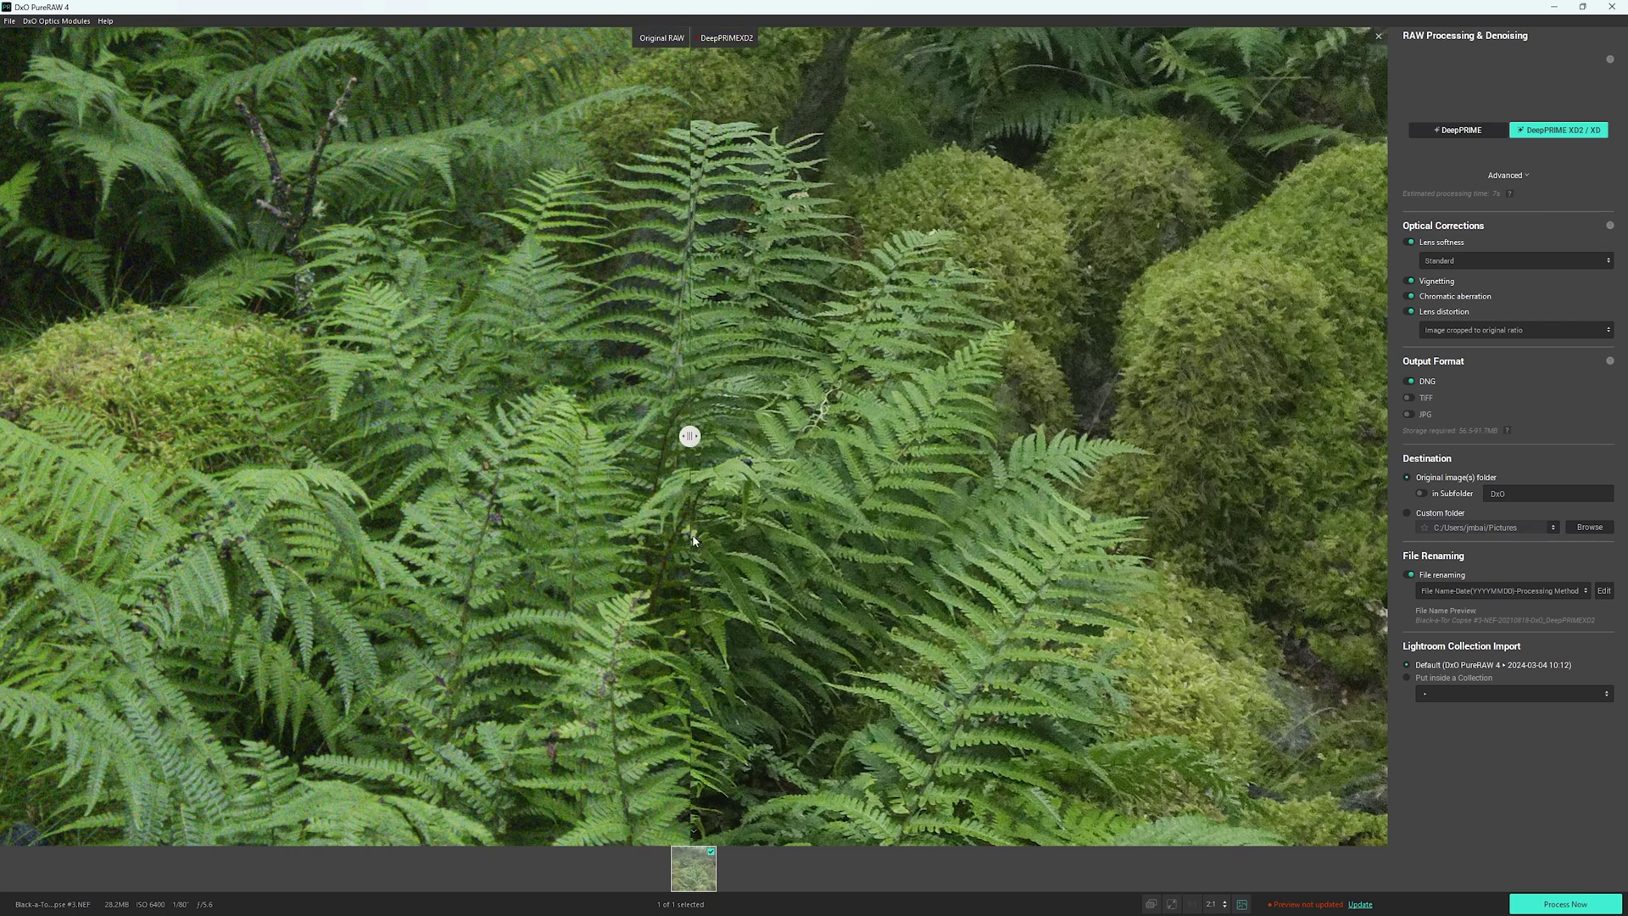
scroll(693, 540, "up", 2)
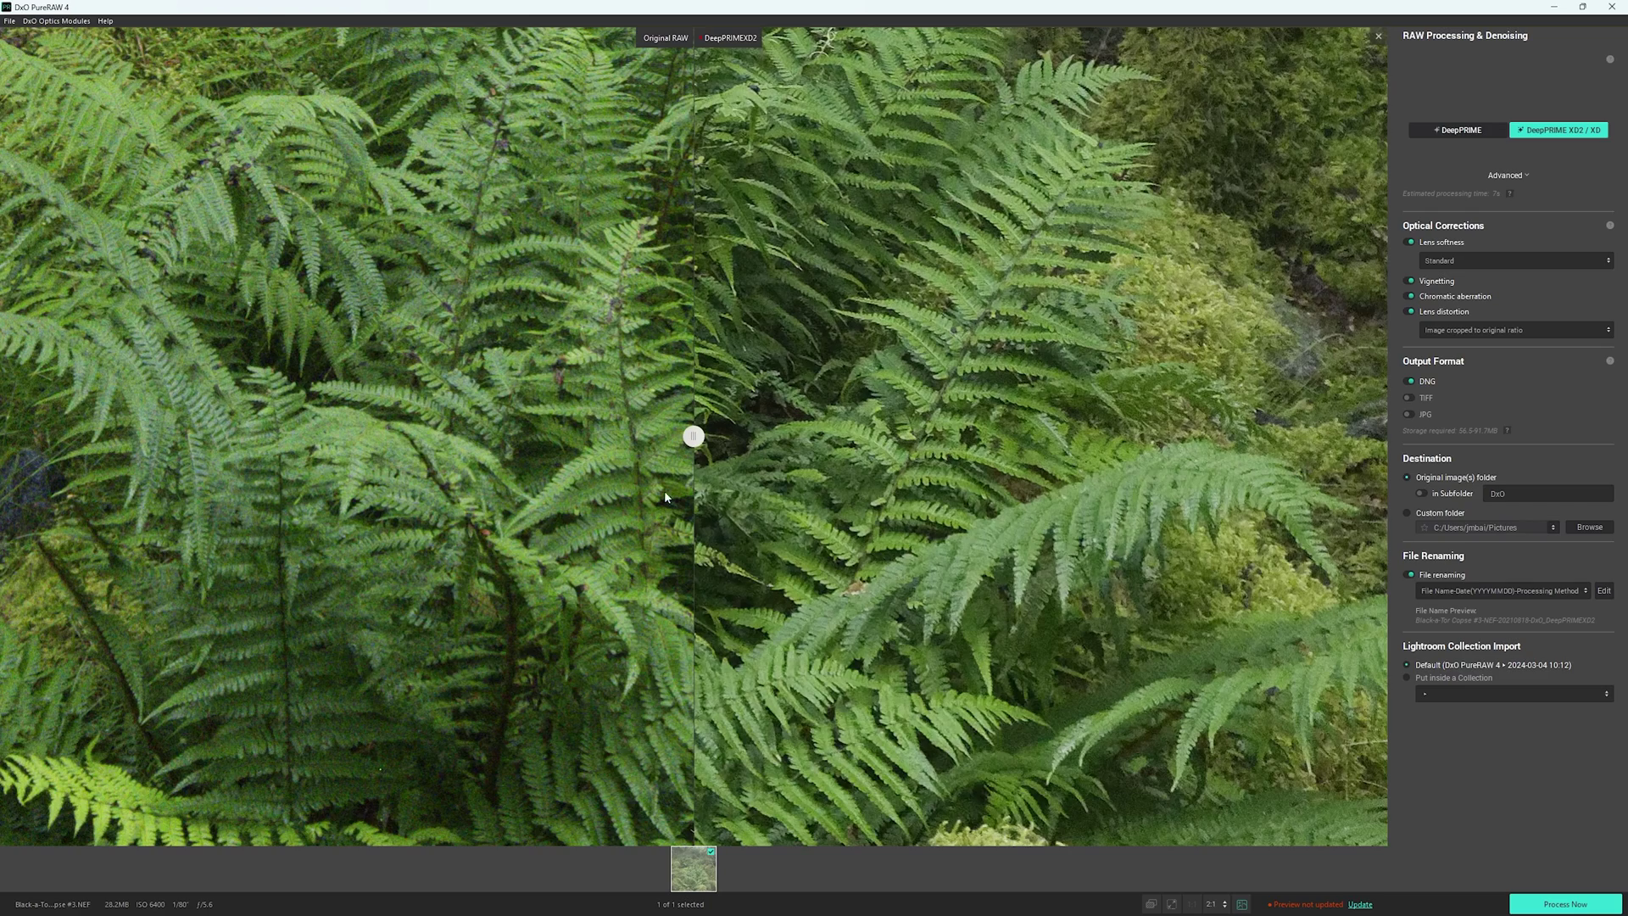
left_click_drag(696, 440, 149, 508)
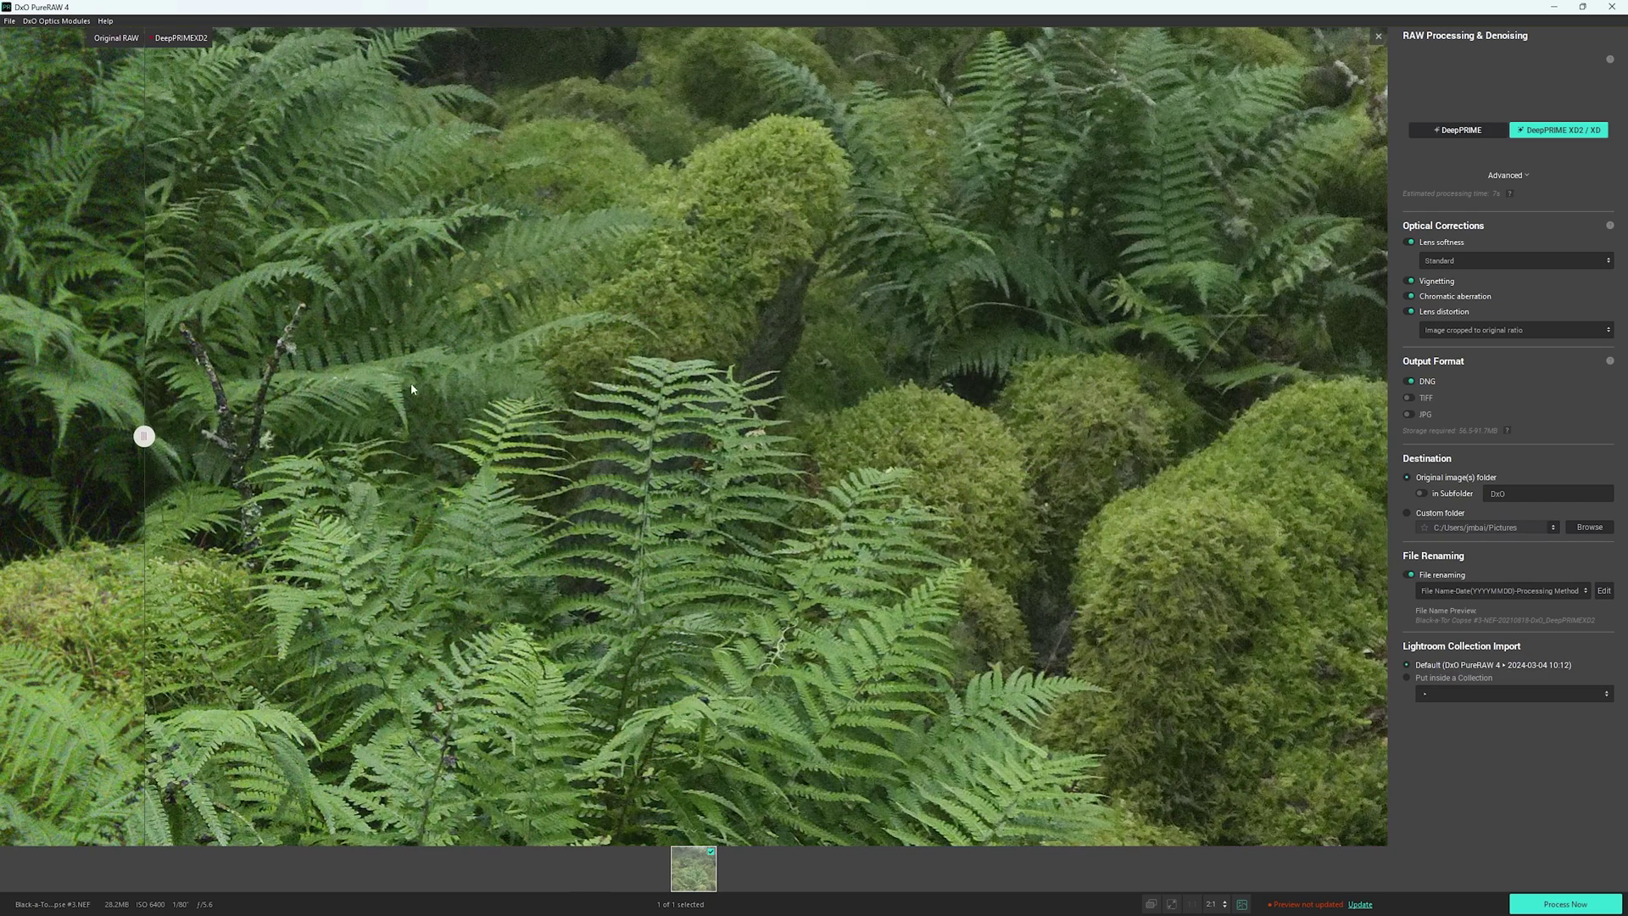
left_click_drag(146, 436, 734, 436)
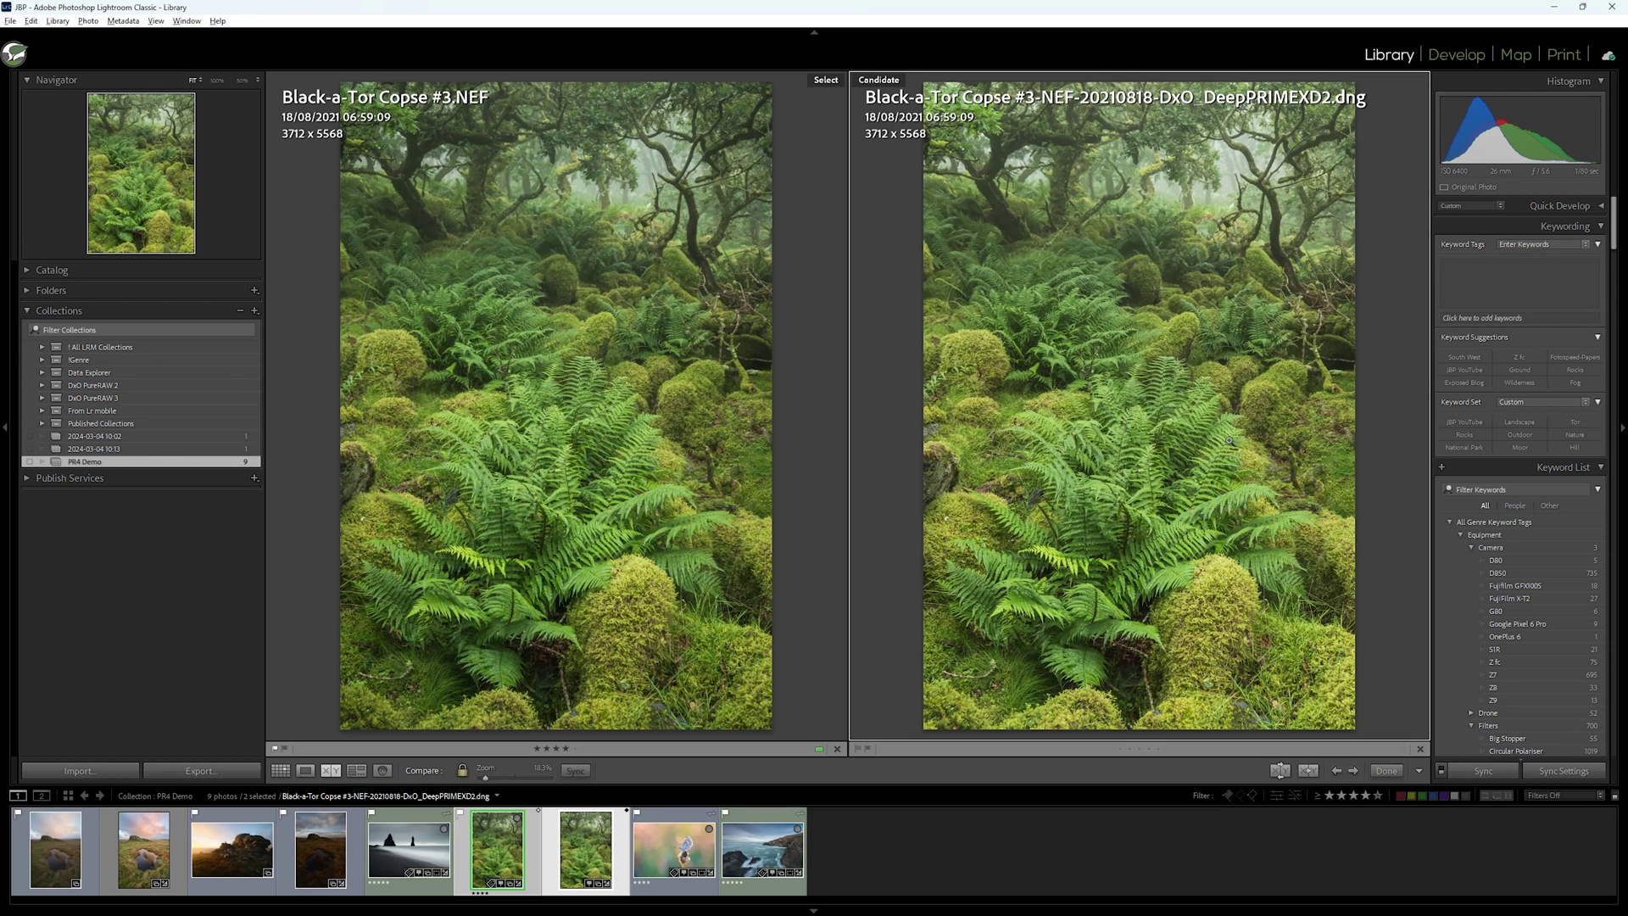
In Lightroom Classic, compare Black-a-Tor Copse #3.NEF with its DeepPRIME XD2 DNG at 100%, examining the ferns and mossy boulder
left_click(807, 492)
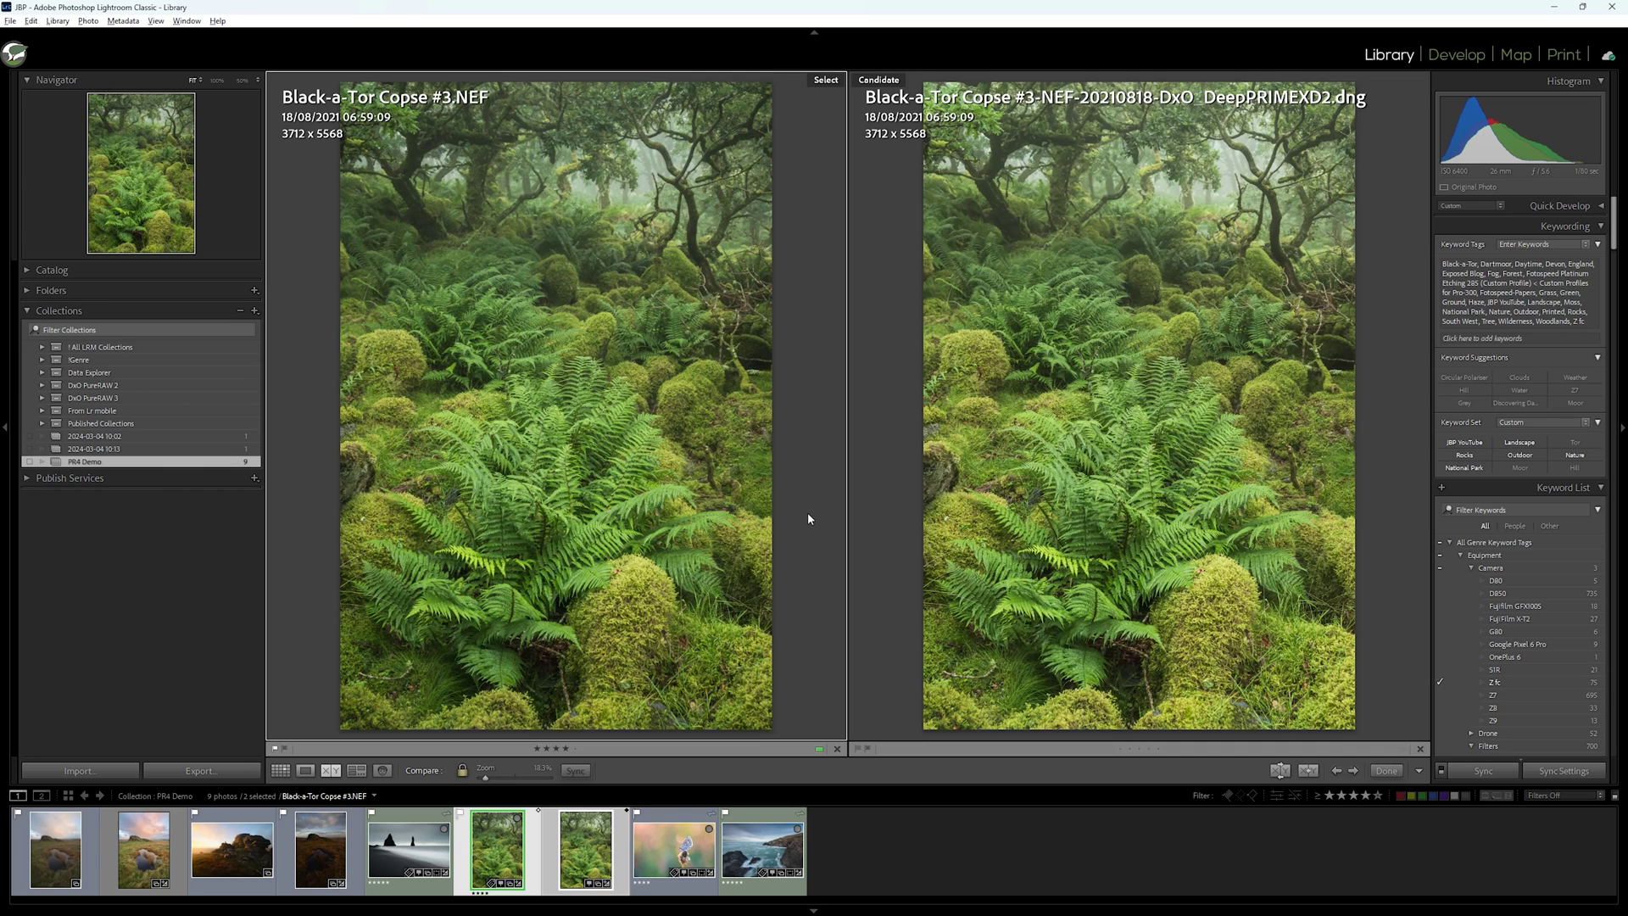
left_click(1240, 449)
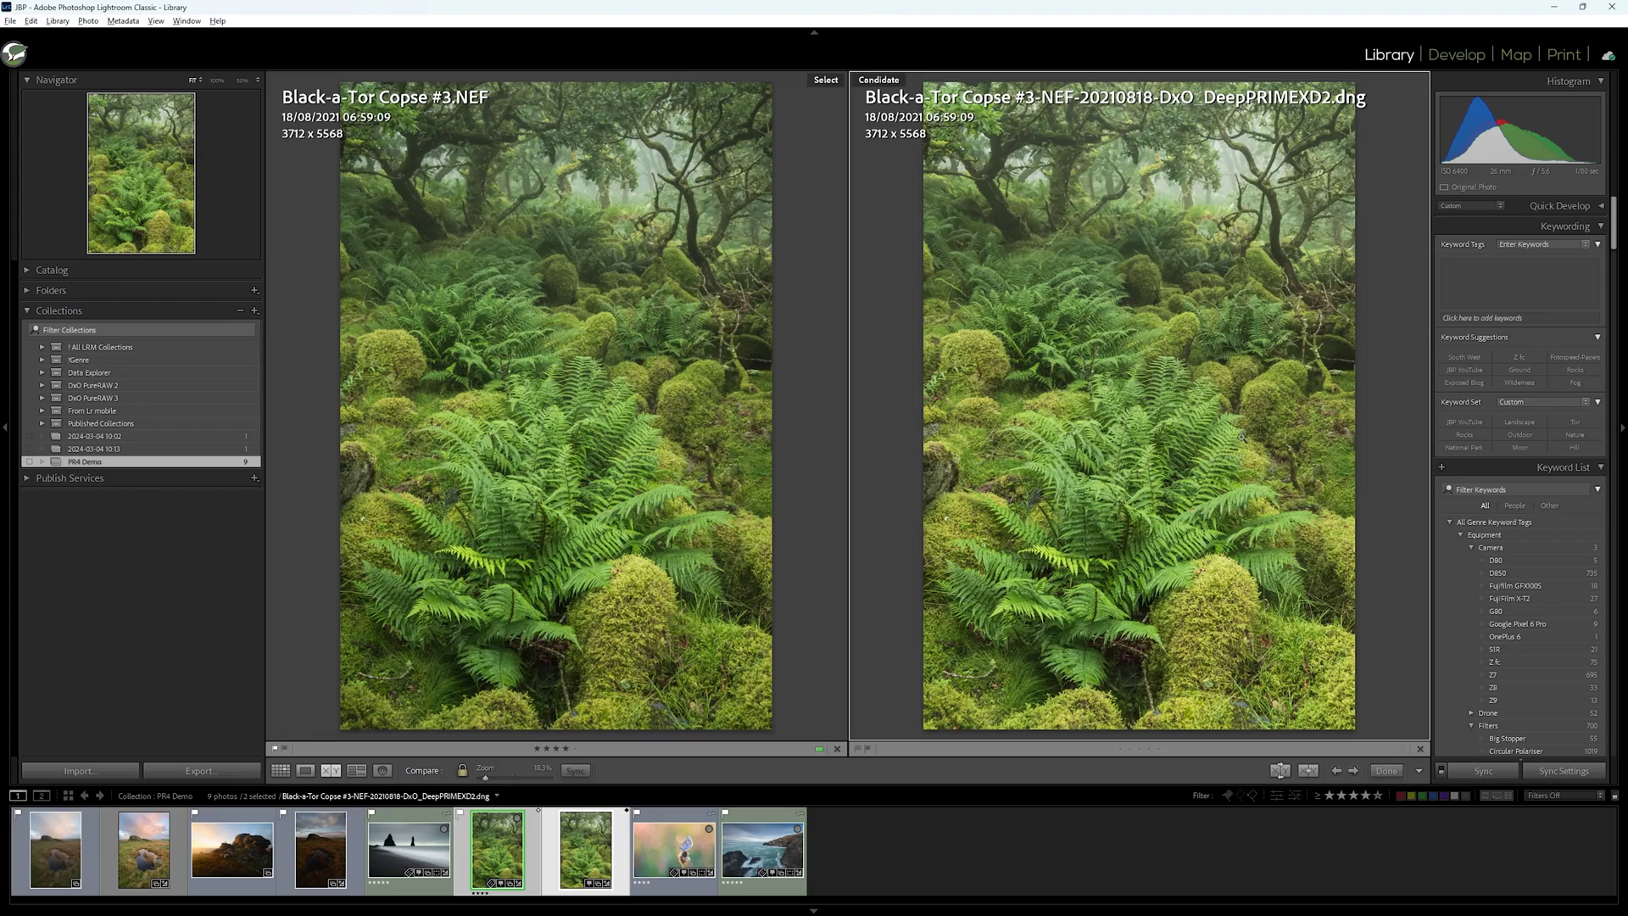
left_click(1241, 437)
left_click_drag(1016, 659, 1065, 507)
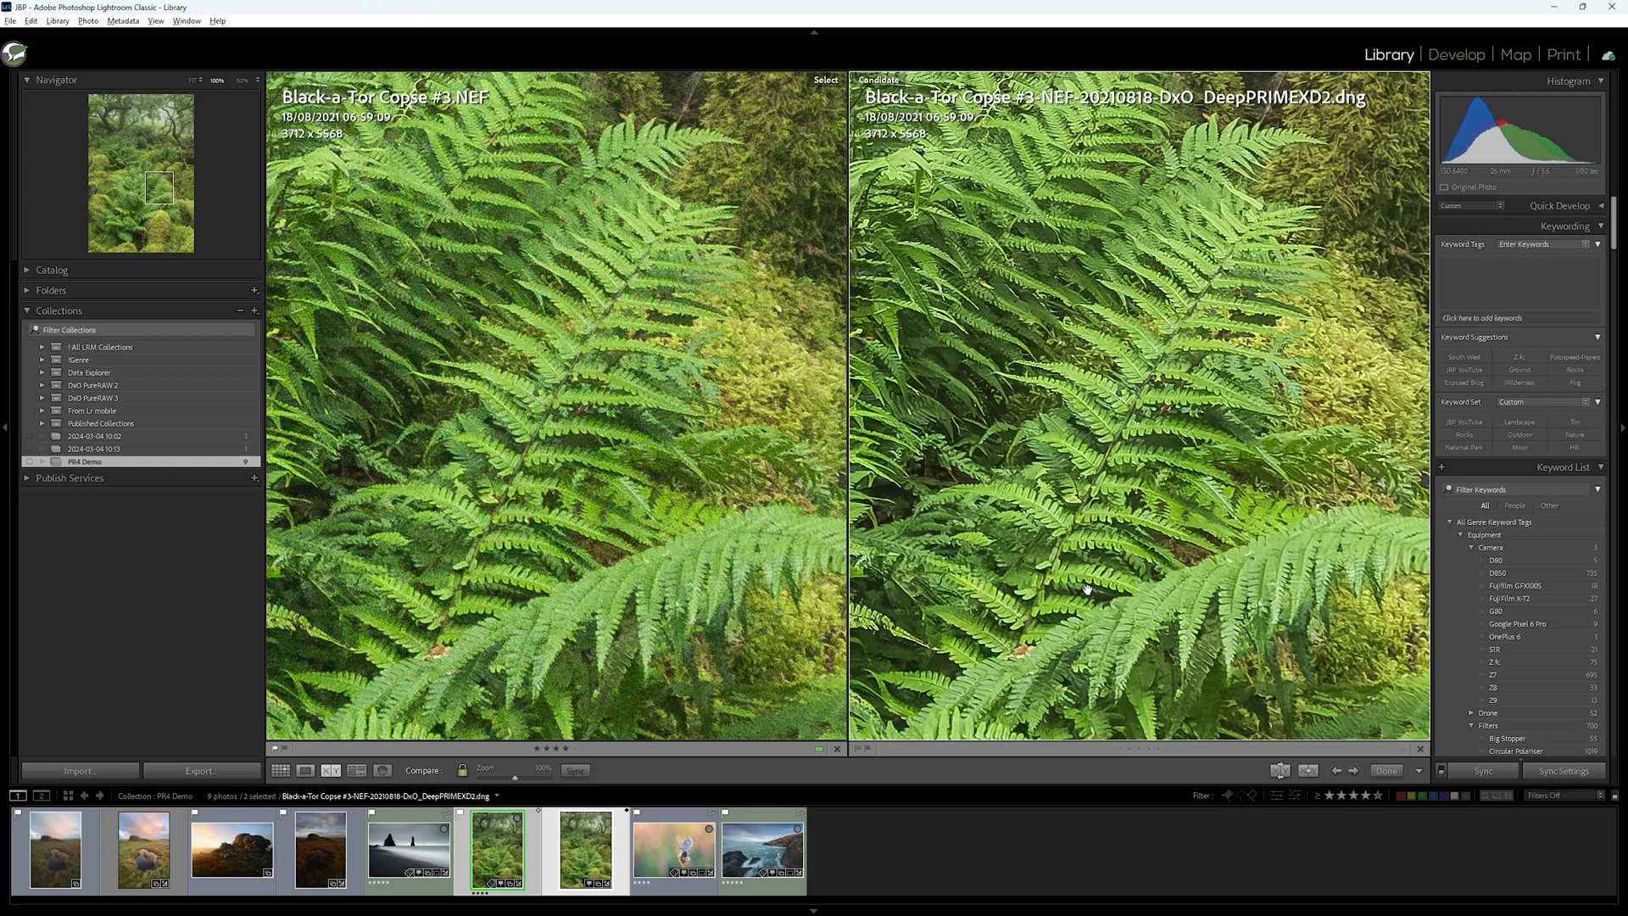
left_click_drag(1089, 588, 1146, 428)
left_click_drag(1078, 583, 1122, 448)
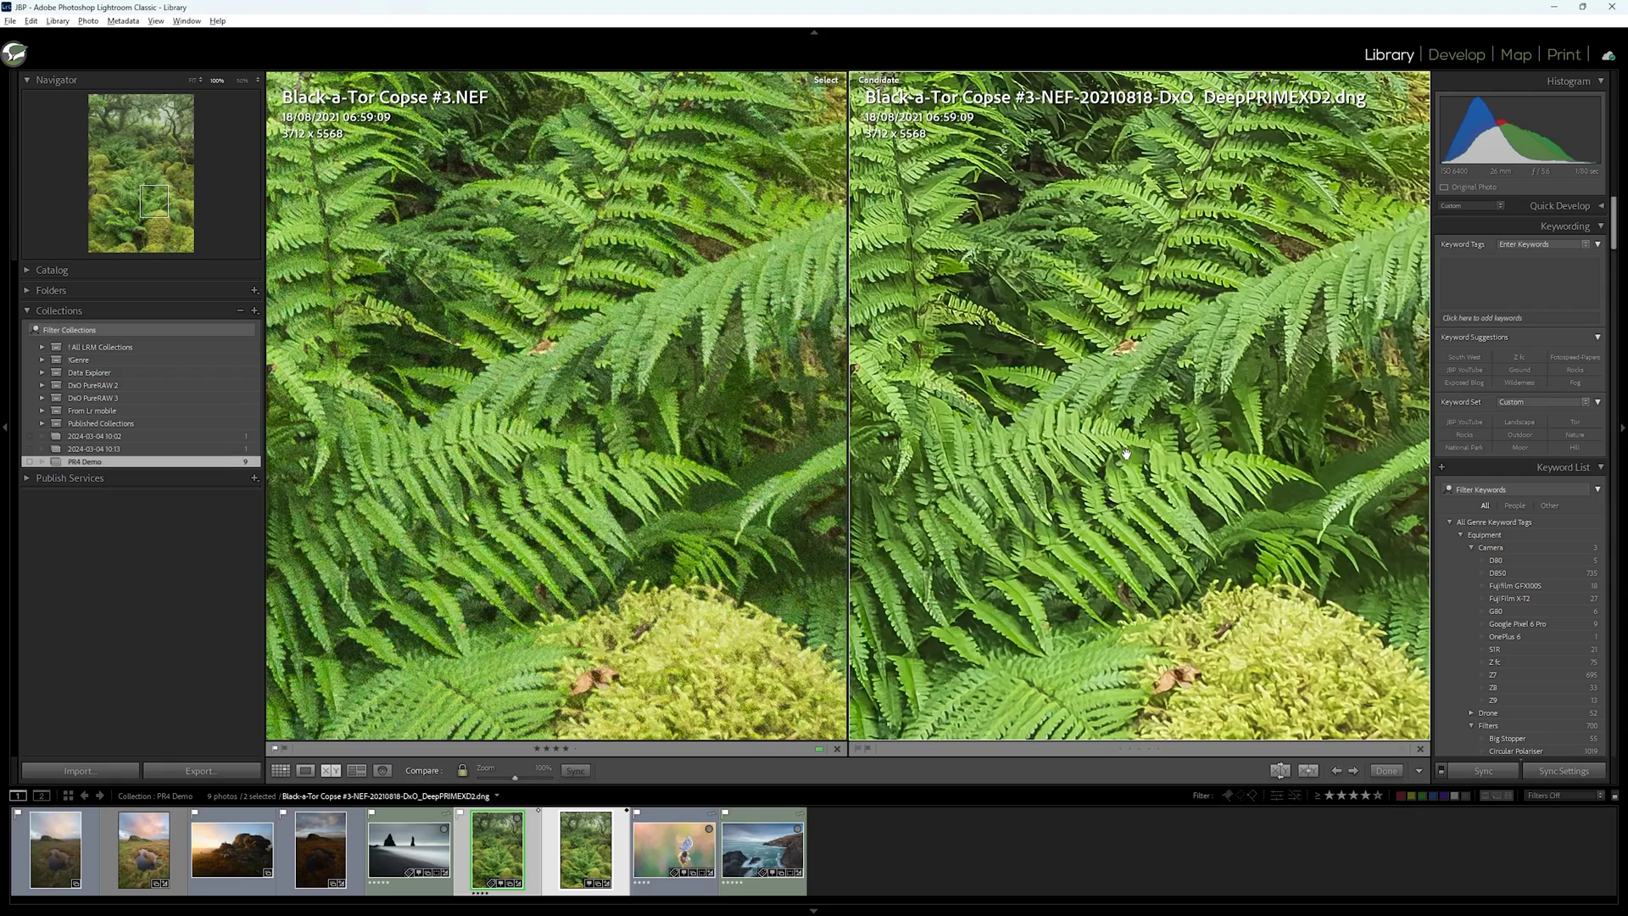
left_click_drag(1246, 136, 1159, 274)
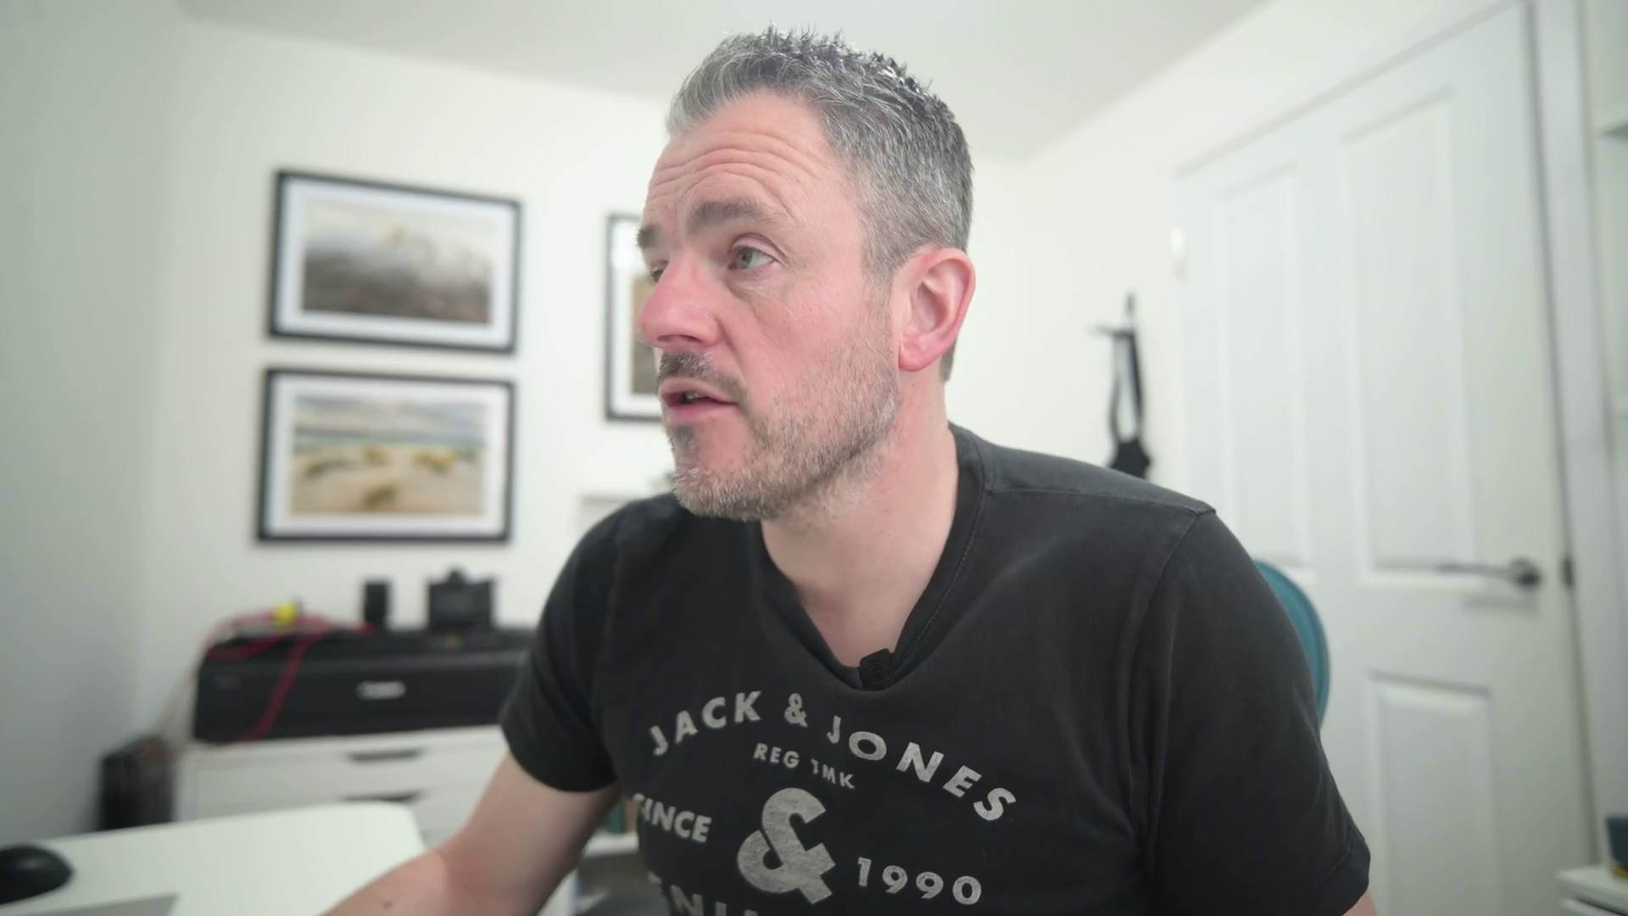